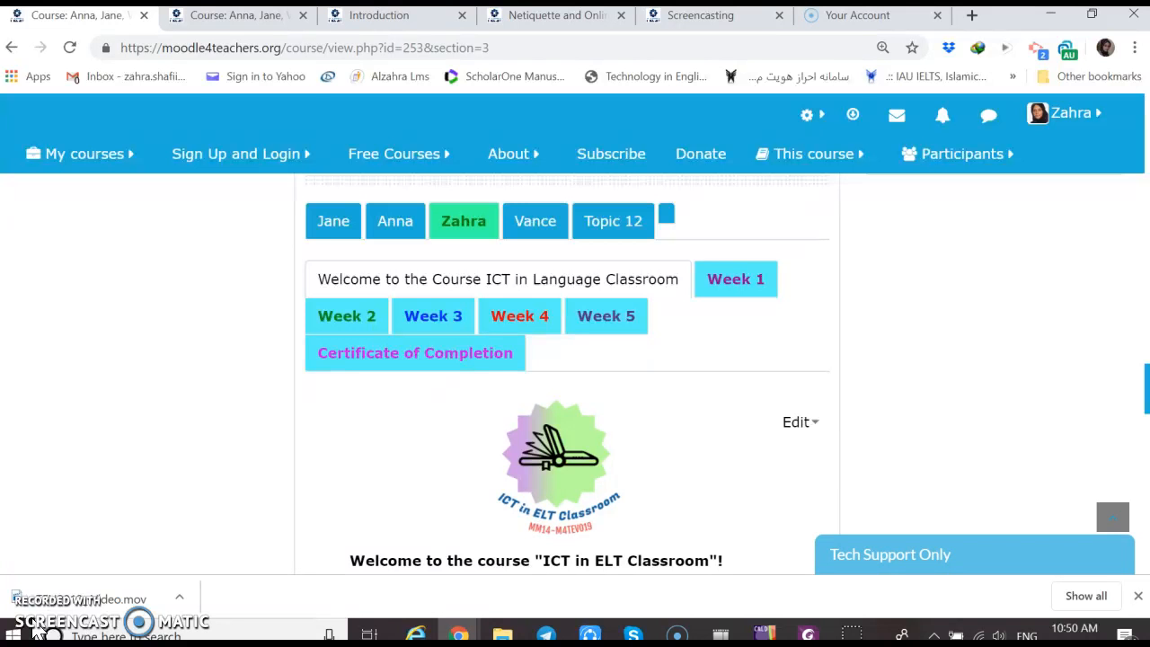
Review the course welcome page, covering the course description, learning outcomes, moderators and syllabus note
scroll(567, 374, "down", 3)
scroll(567, 374, "down", 3)
scroll(567, 374, "down", 2)
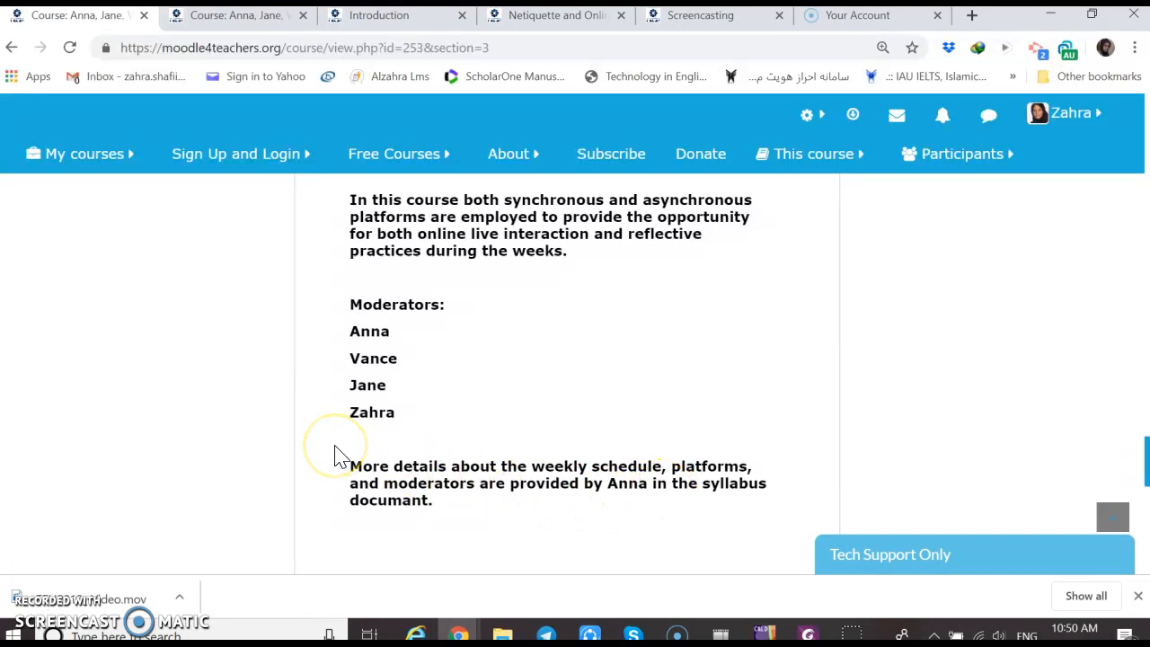
scroll(335, 455, "up", 3)
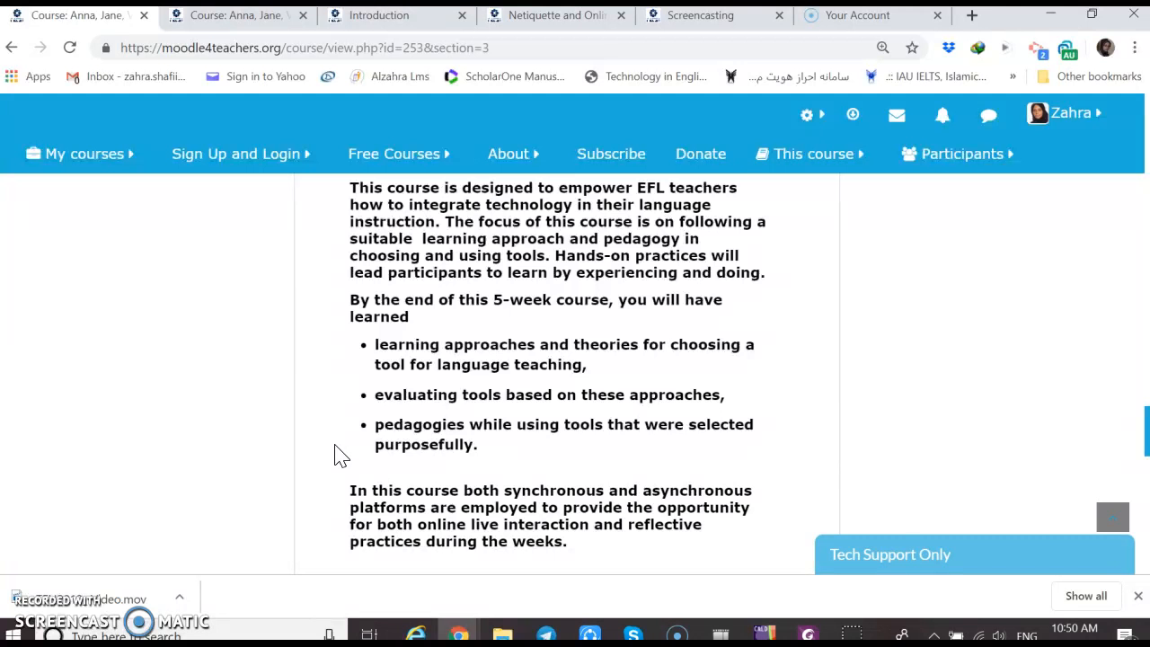
Switch to the Week 1 section page and review the week's outline and its list of forums
left_click(193, 18)
scroll(149, 377, "up", 3)
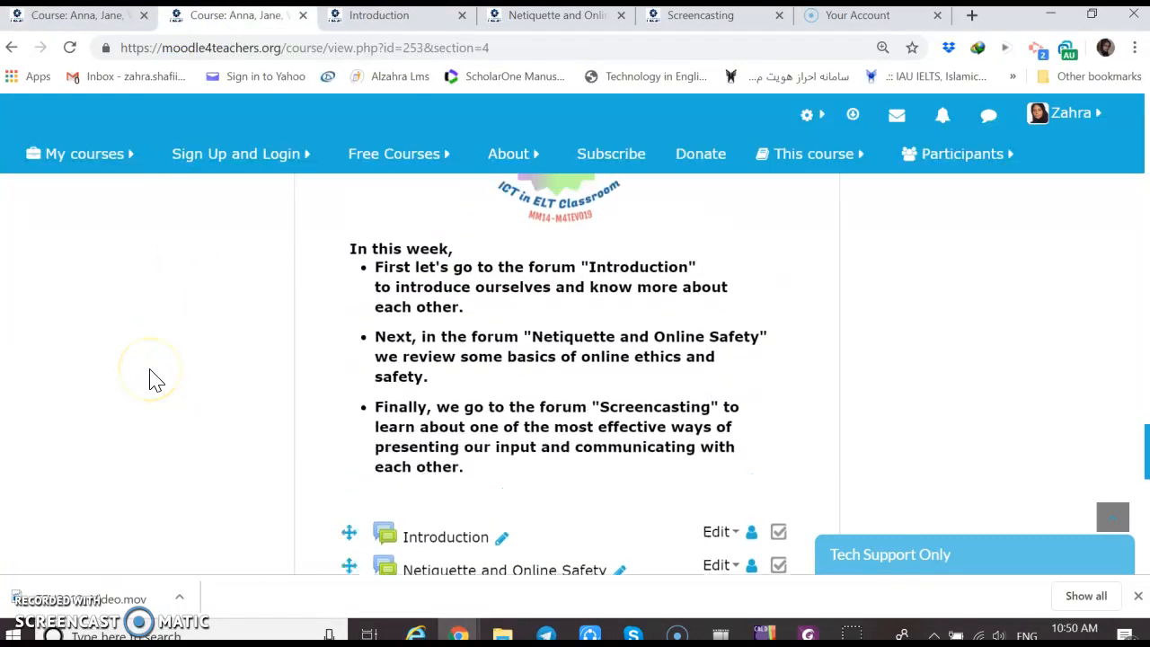
scroll(154, 380, "up", 1)
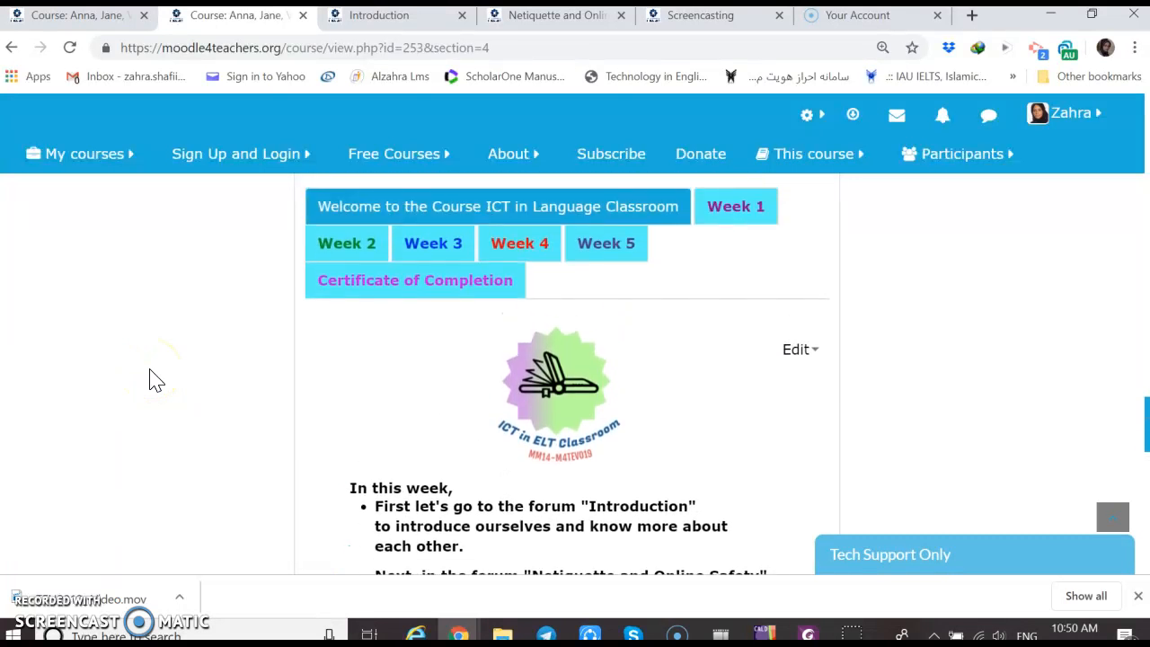
scroll(155, 380, "down", 3)
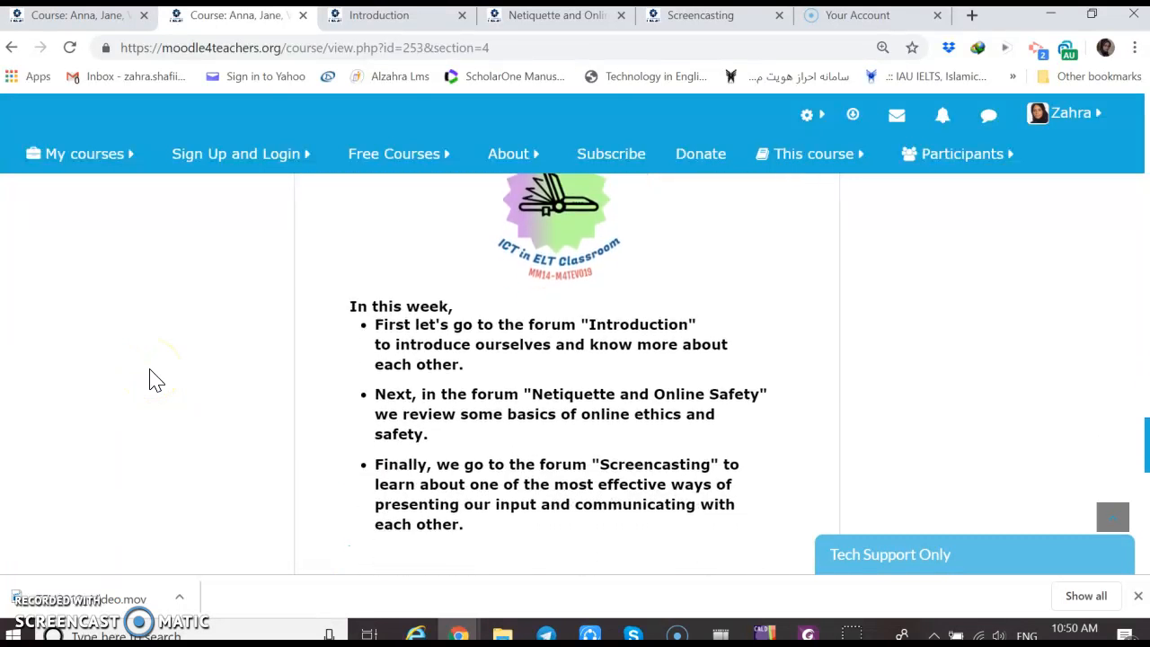
scroll(155, 380, "down", 1)
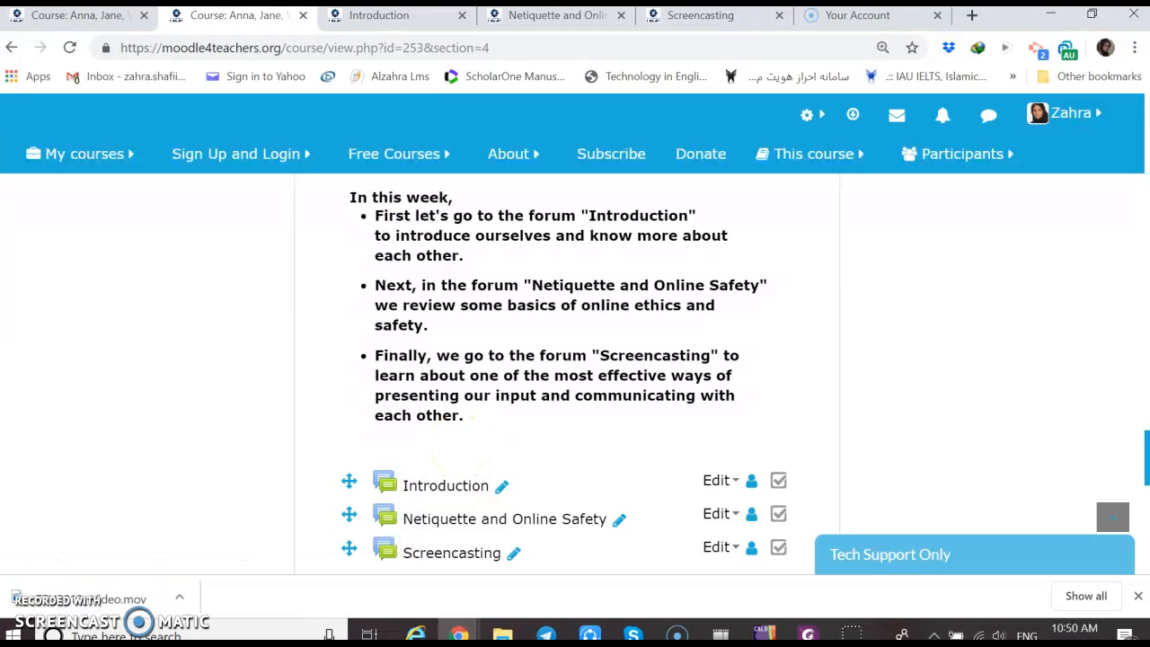
Show the Introduction forum page and review its instructions for posting a new discussion topic
left_click(400, 18)
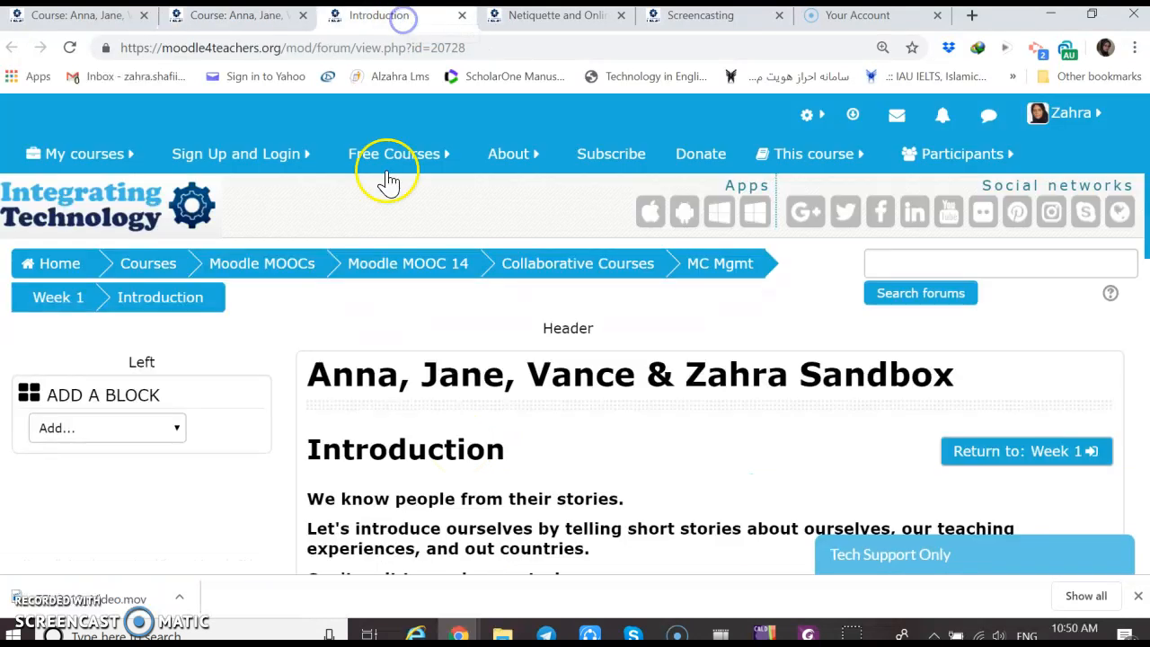
scroll(328, 439, "down", 1)
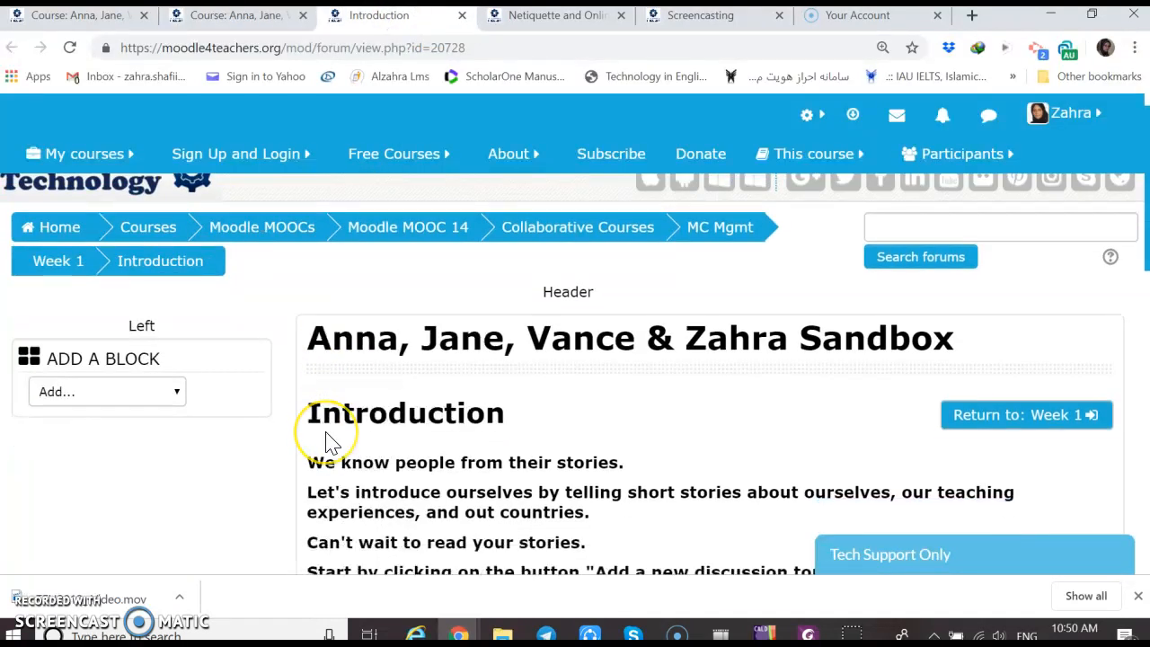
scroll(328, 441, "down", 10)
scroll(329, 441, "up", 2)
scroll(329, 442, "up", 5)
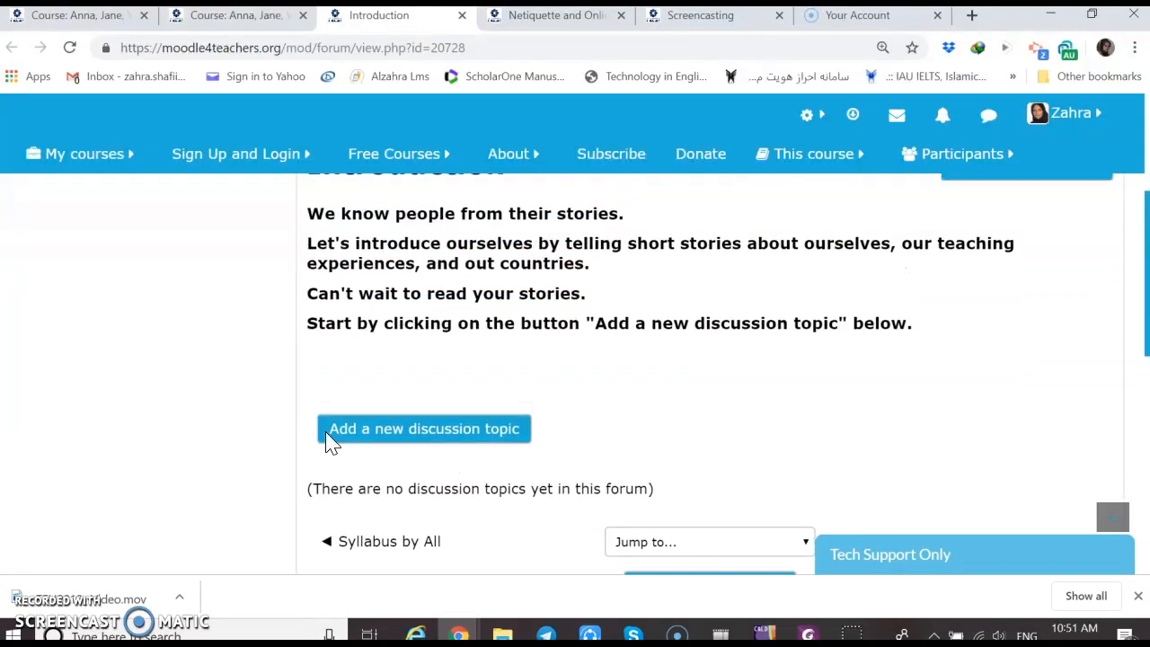
scroll(328, 440, "up", 1)
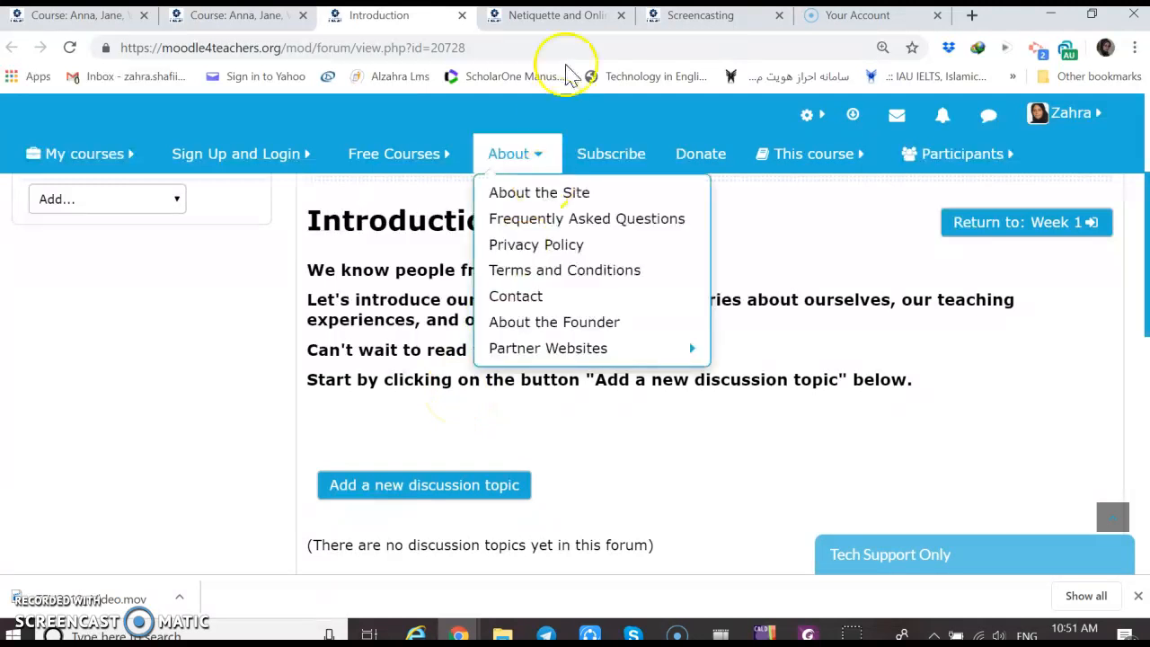
Show the Netiquette and Online Safety forum and review its video, article links, scenarios and discussion questions
left_click(555, 25)
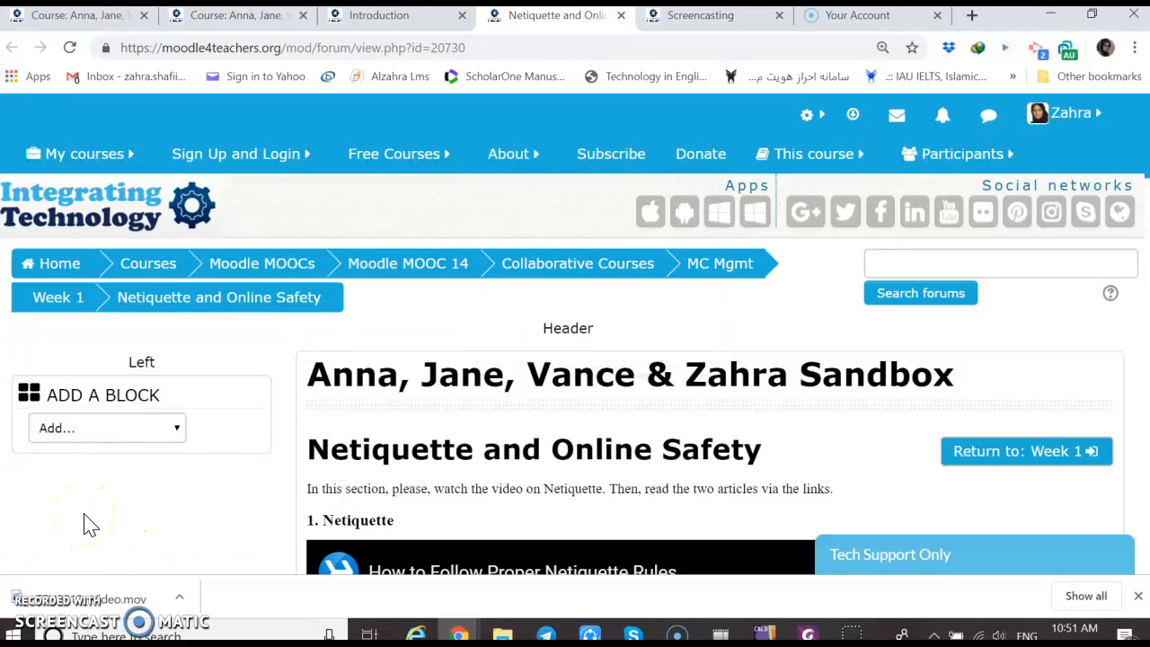
scroll(90, 526, "down", 3)
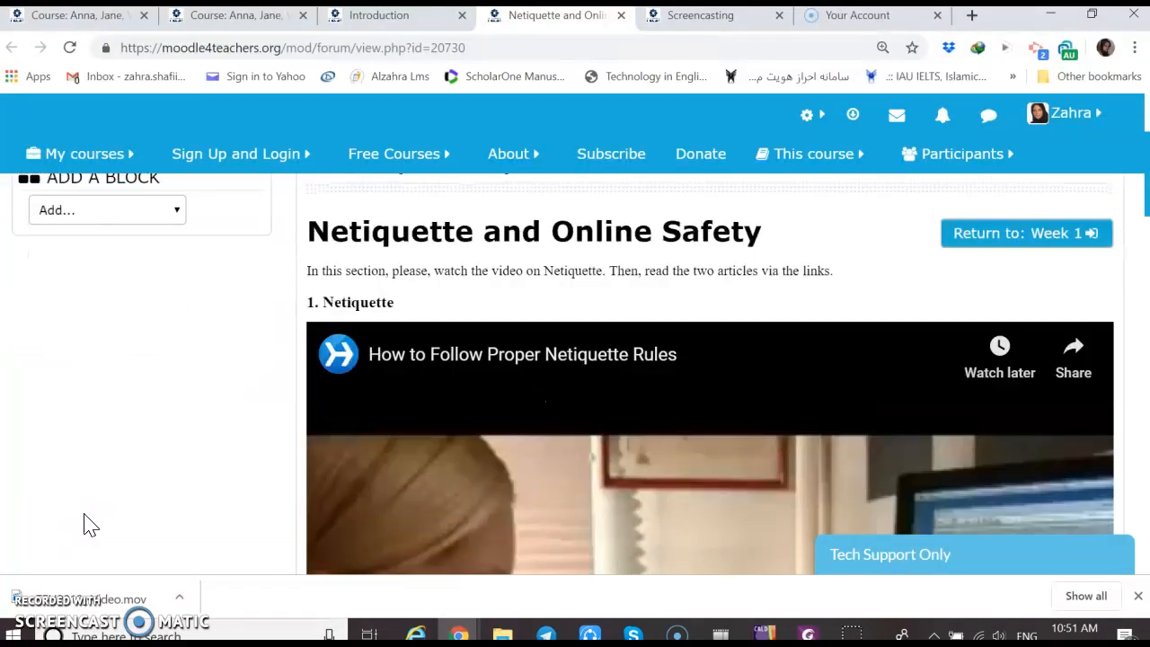
scroll(90, 526, "down", 3)
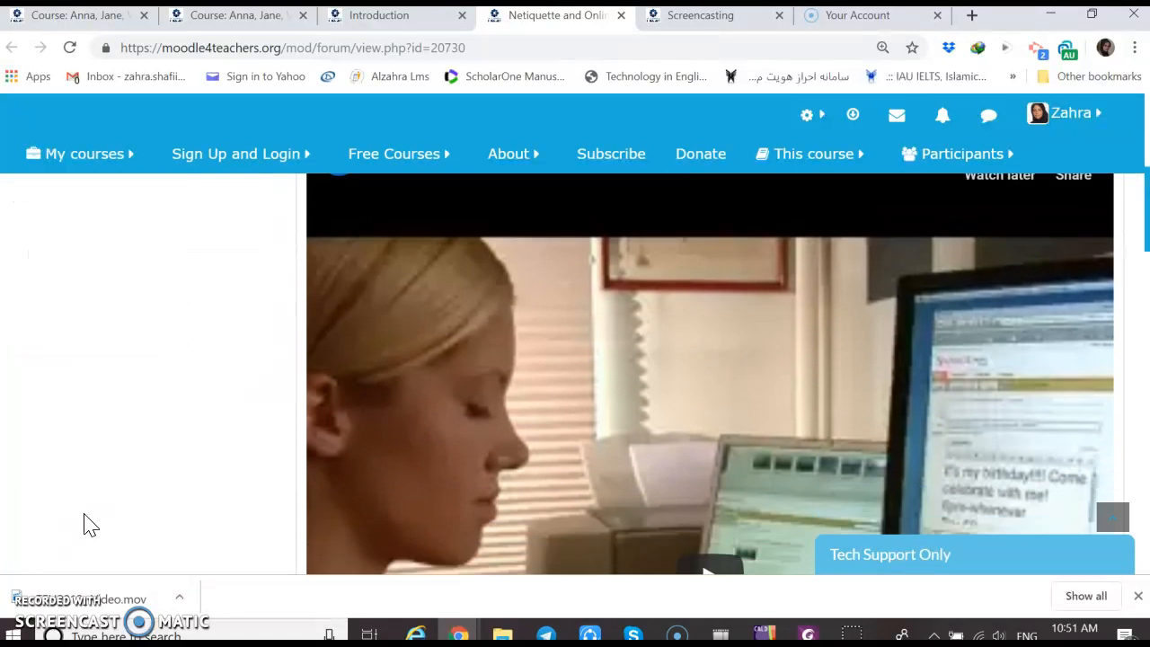
scroll(90, 525, "down", 5)
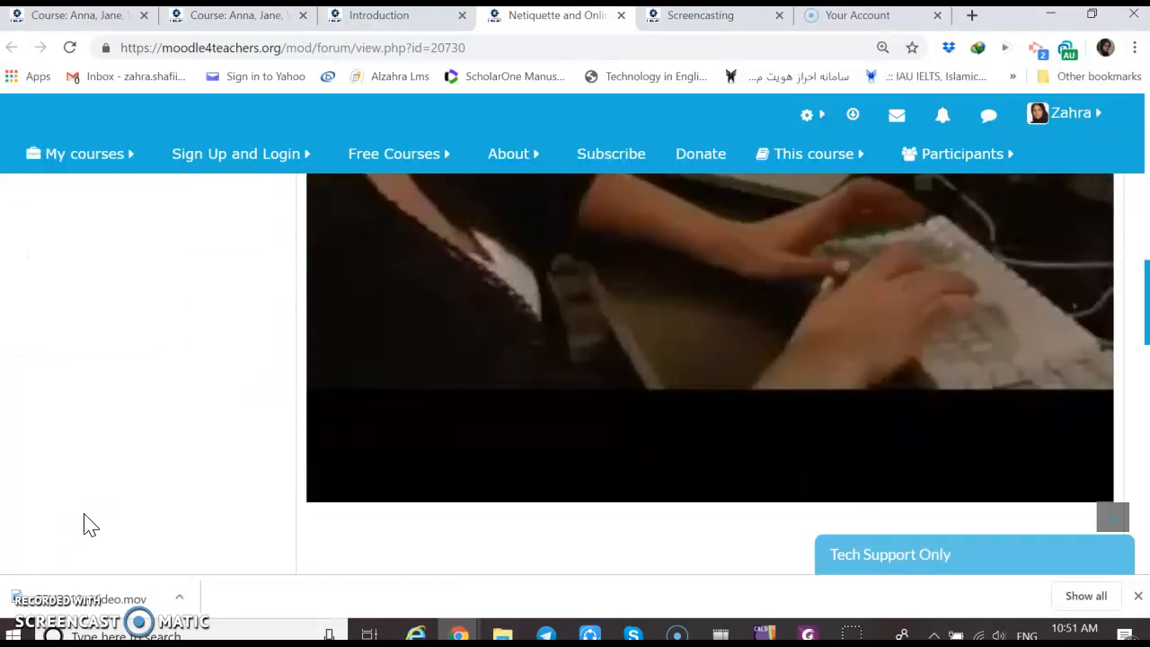
scroll(90, 526, "down", 3)
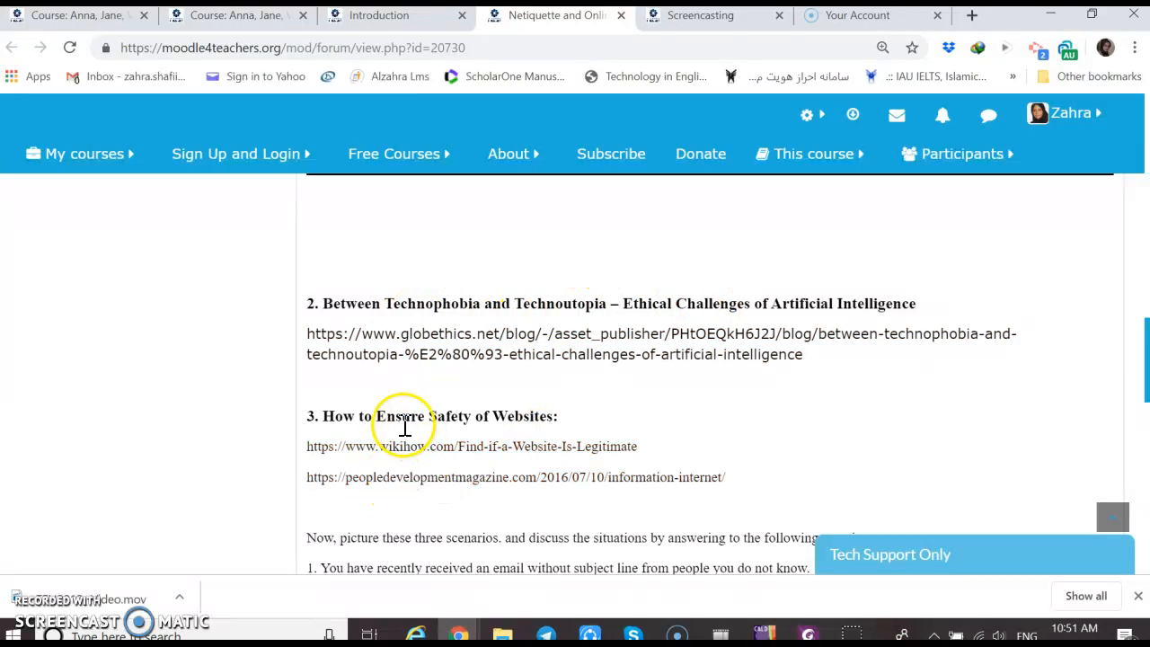
scroll(177, 449, "down", 3)
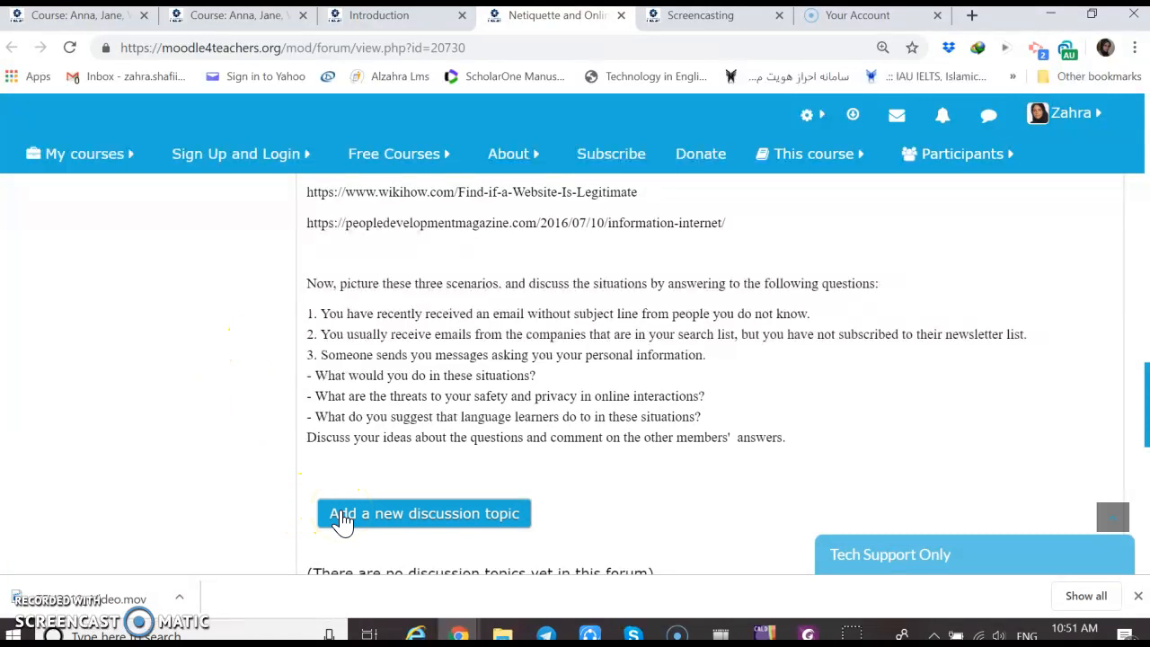
Show the Screencasting forum and review its introduction, tutorial video and screencast assignment
left_click(692, 24)
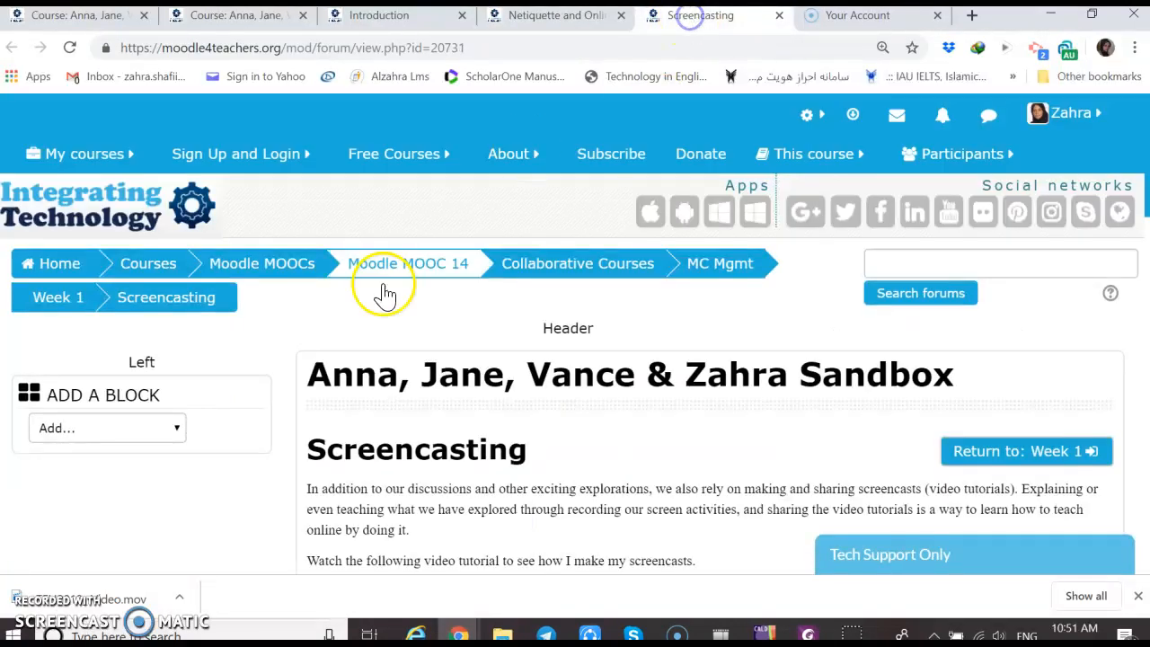
scroll(201, 527, "down", 1)
scroll(201, 527, "down", 5)
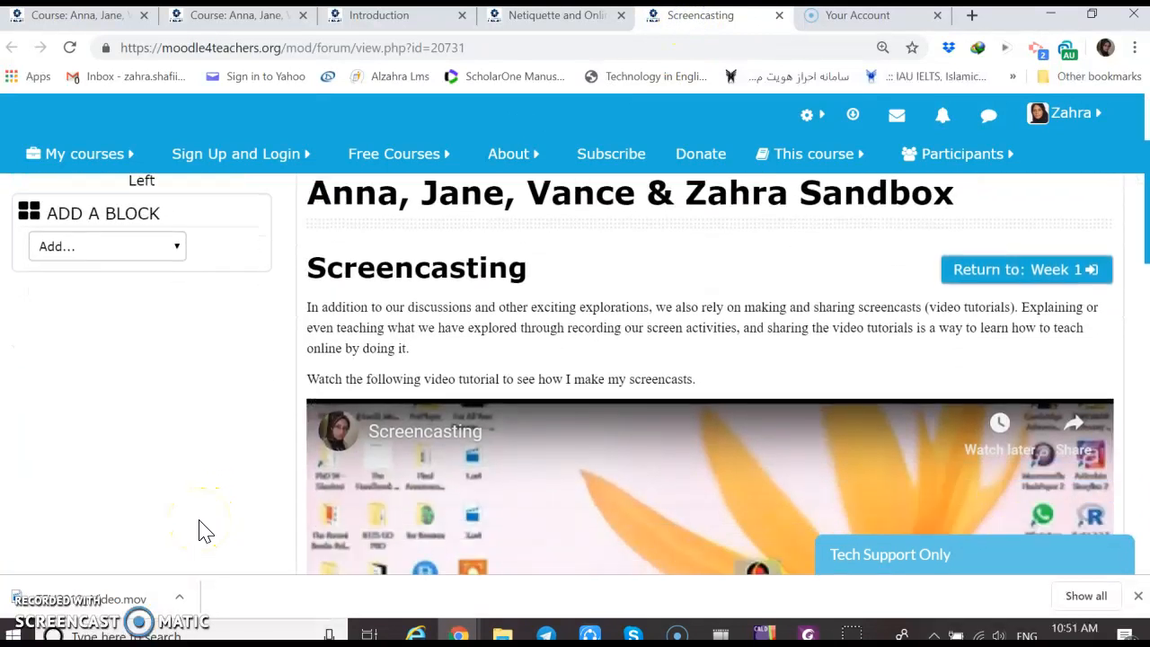
scroll(206, 531, "up", 1)
scroll(206, 531, "down", 3)
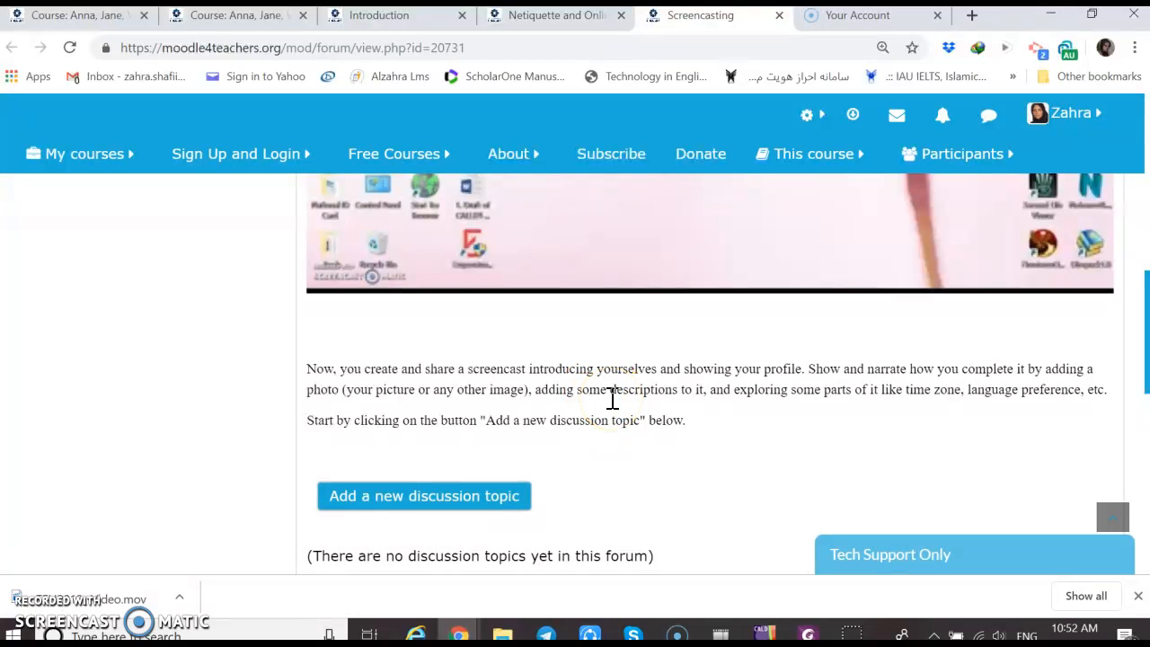
scroll(612, 398, "up", 1)
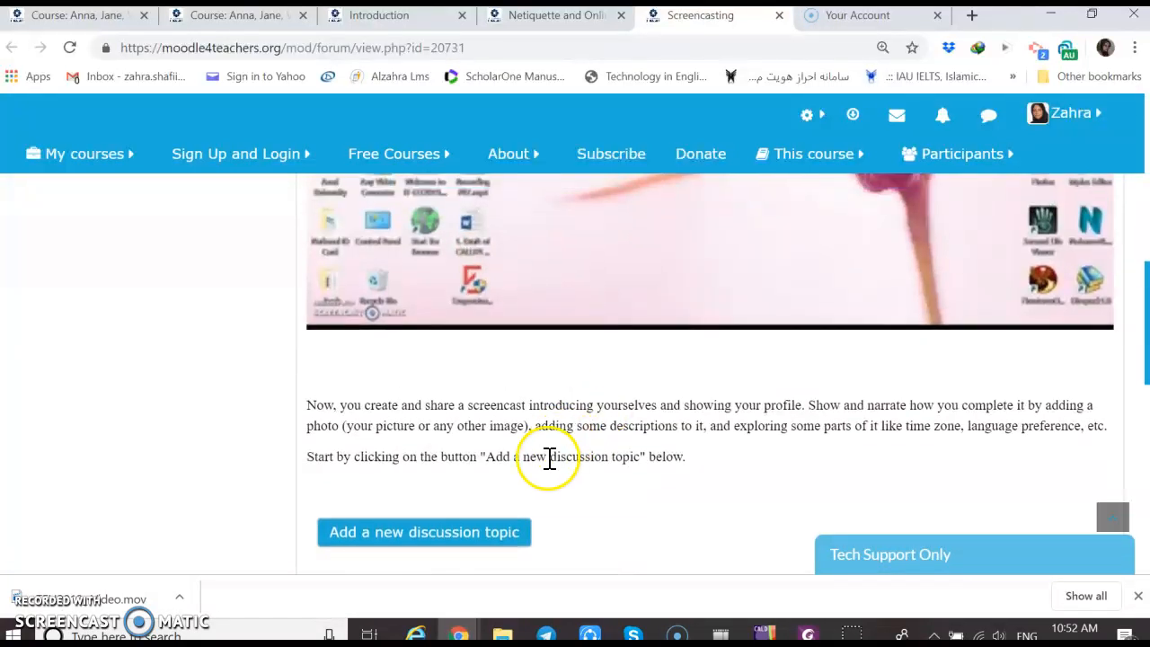
scroll(612, 411, "up", 2)
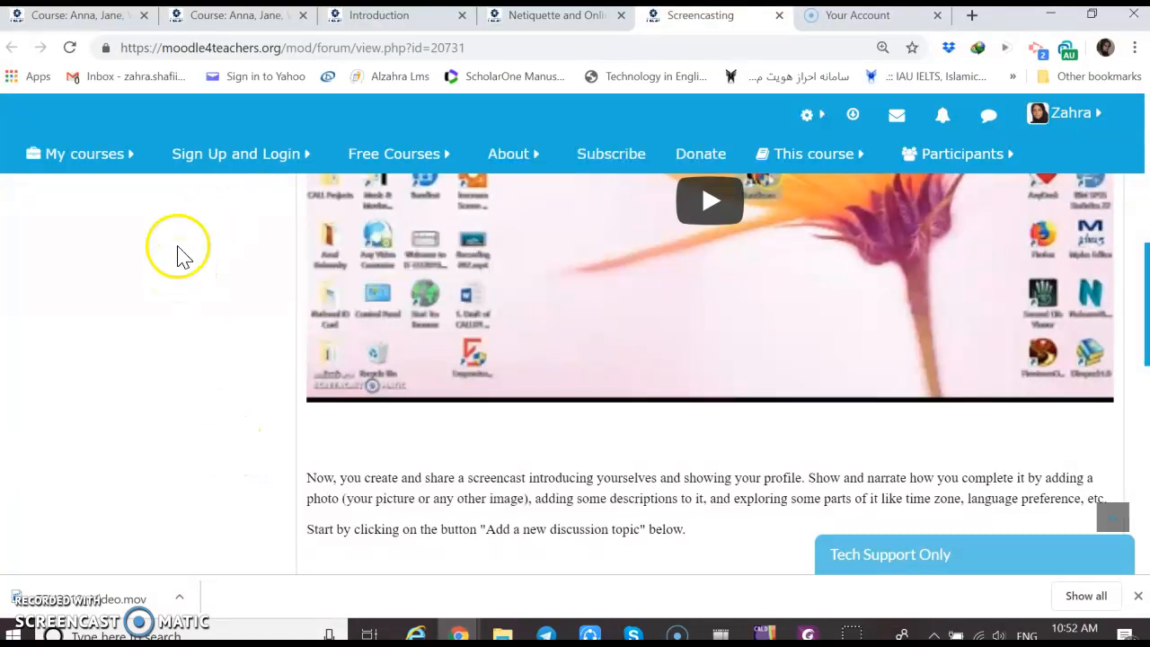
Return to the Week 1 section page and go to its course administration options
left_click(238, 24)
scroll(163, 352, "down", 1)
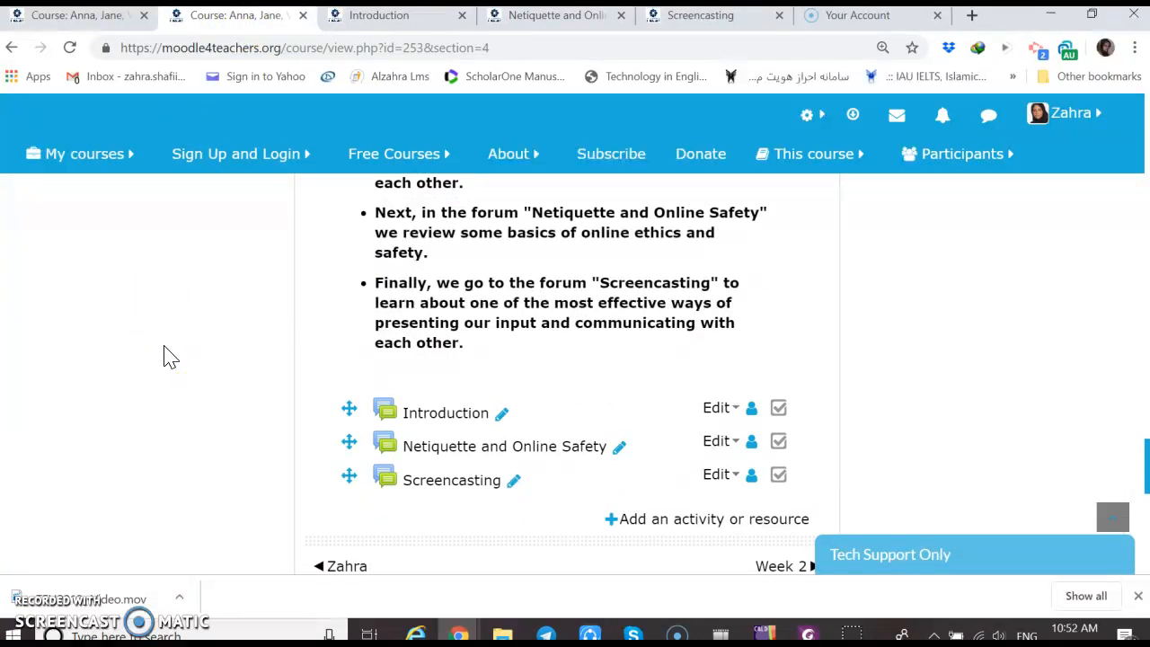
scroll(171, 357, "down", 7)
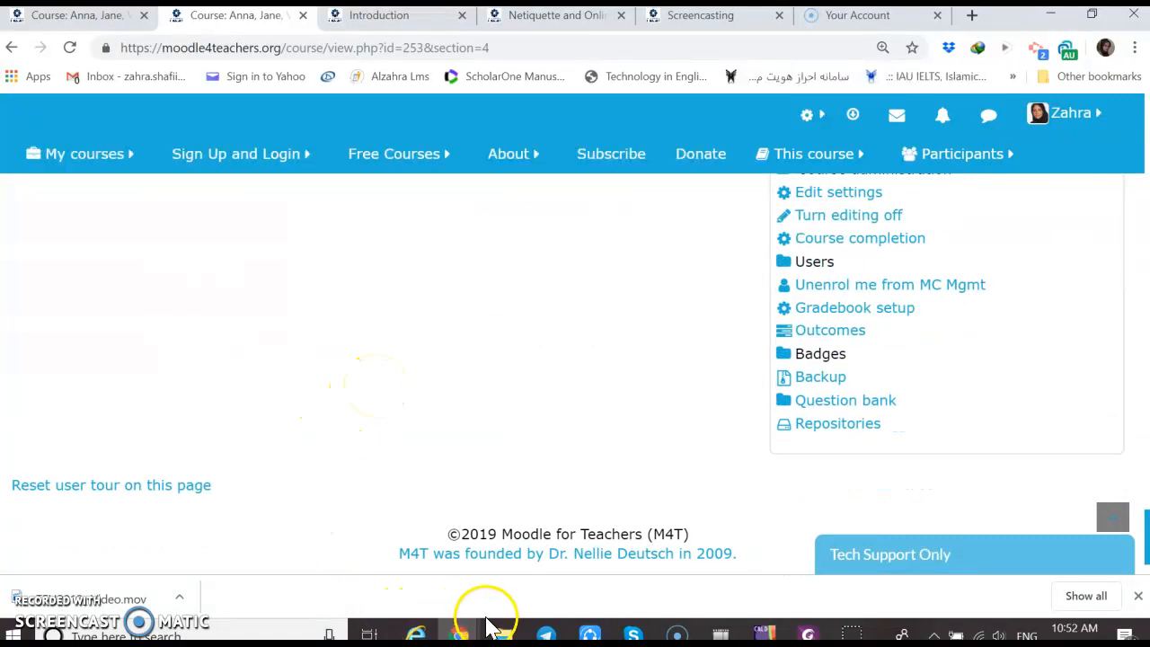
Switch to File Explorer to view the weekly badge images in the WEEK 4 folder, and return to the Week 1 course page
mouse_move(504, 634)
left_click(510, 566)
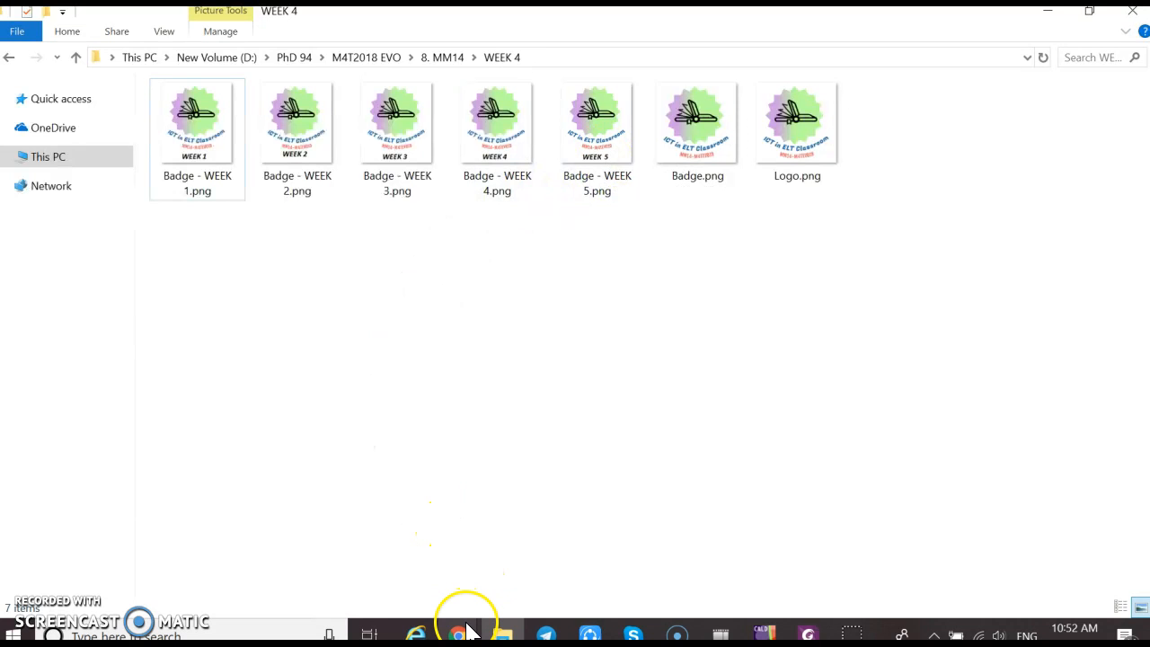
mouse_move(460, 636)
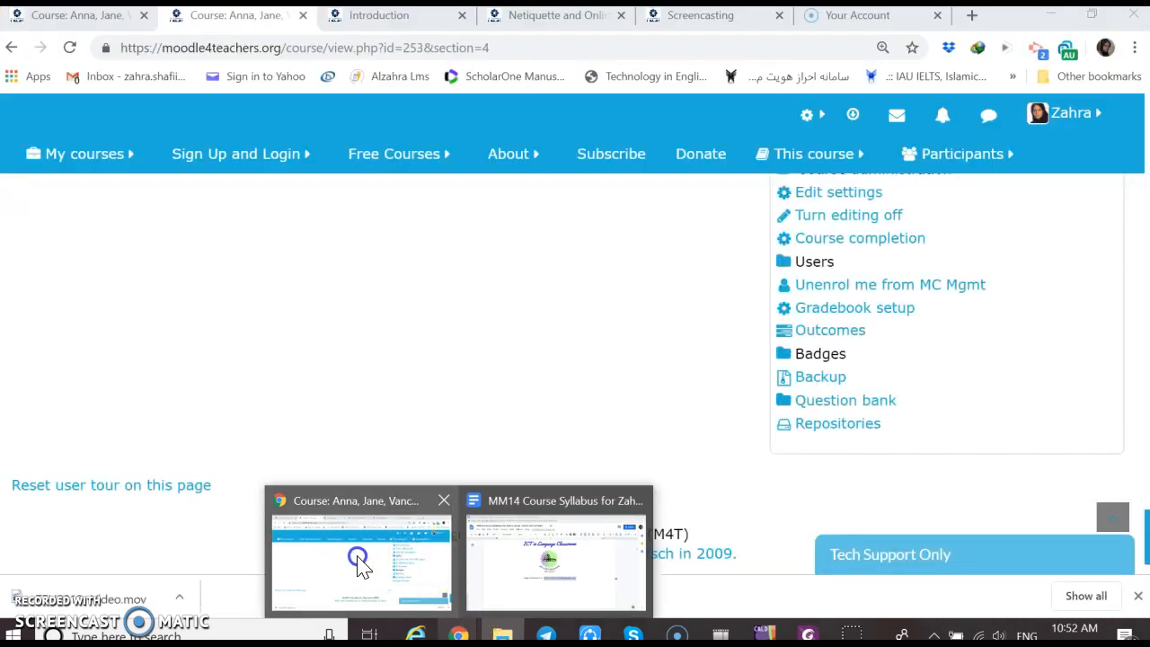
left_click(360, 567)
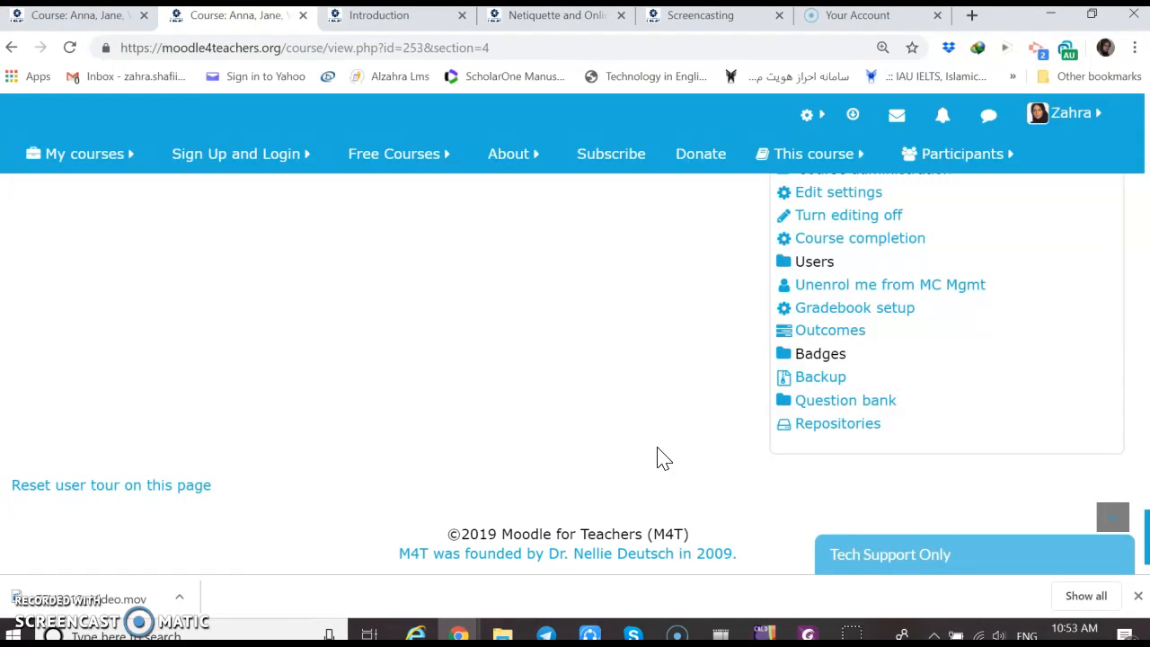
Start adding a new course badge and name it WEEK 1
left_click(819, 356)
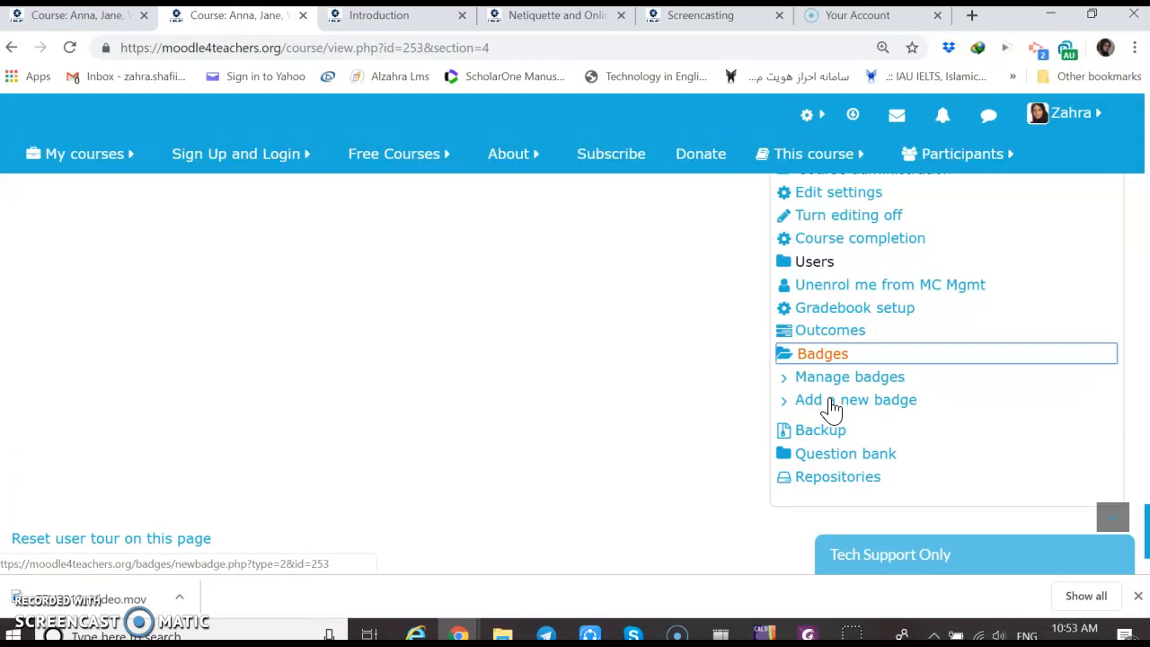
left_click(831, 405)
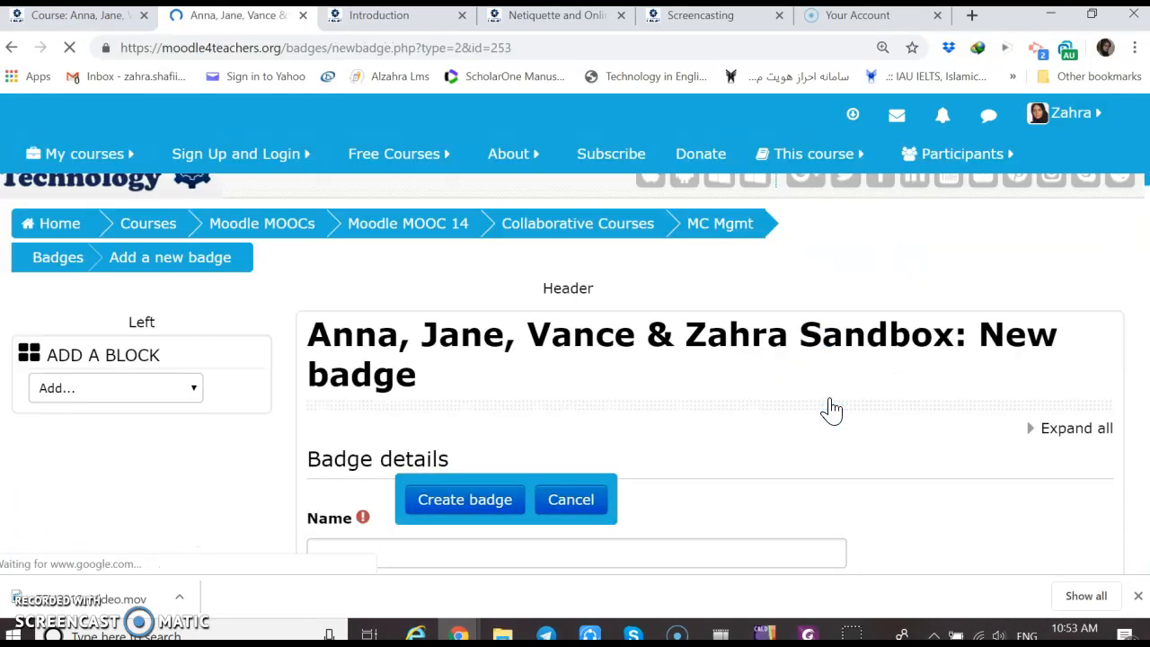
scroll(761, 383, "down", 3)
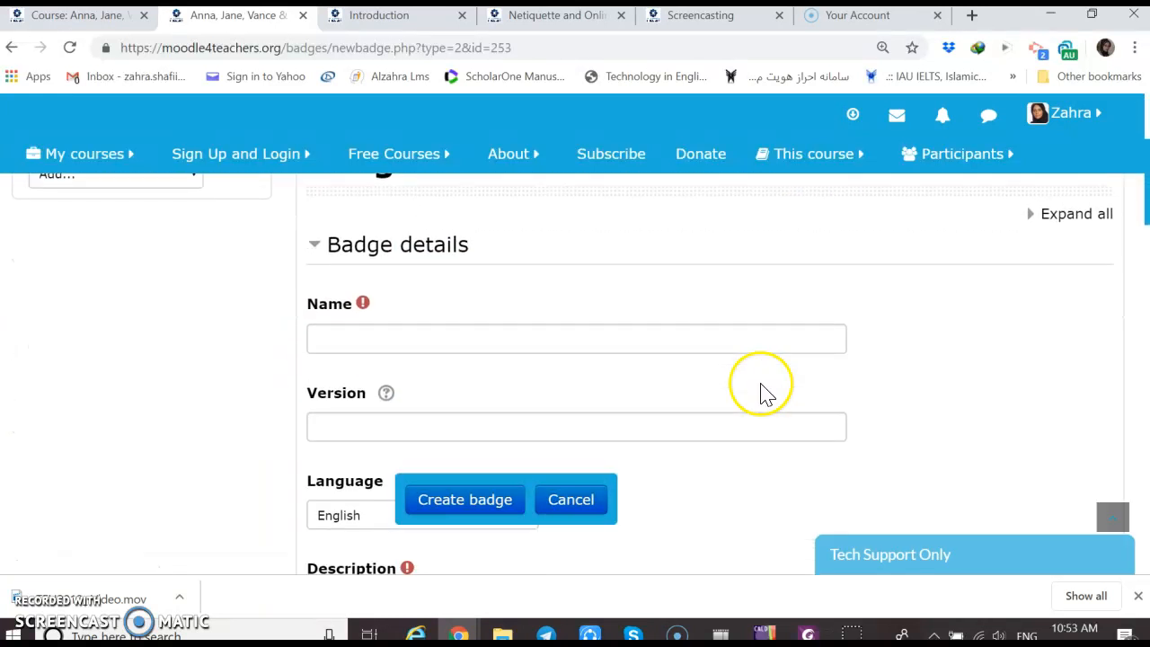
left_click(591, 341)
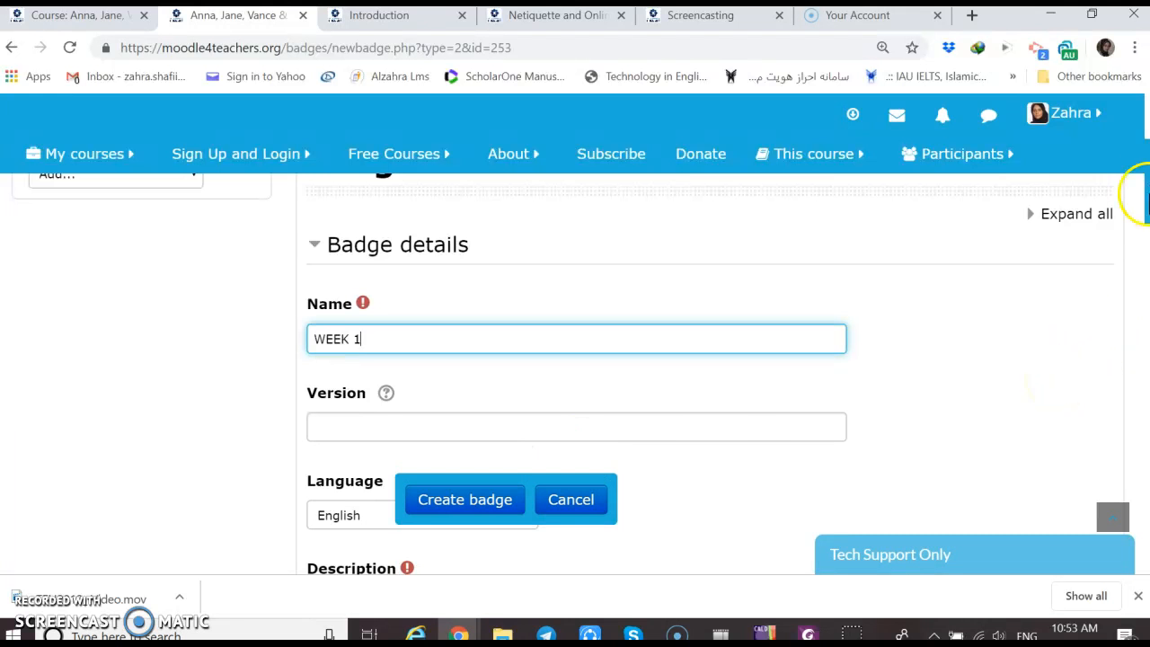
right_click(1146, 224)
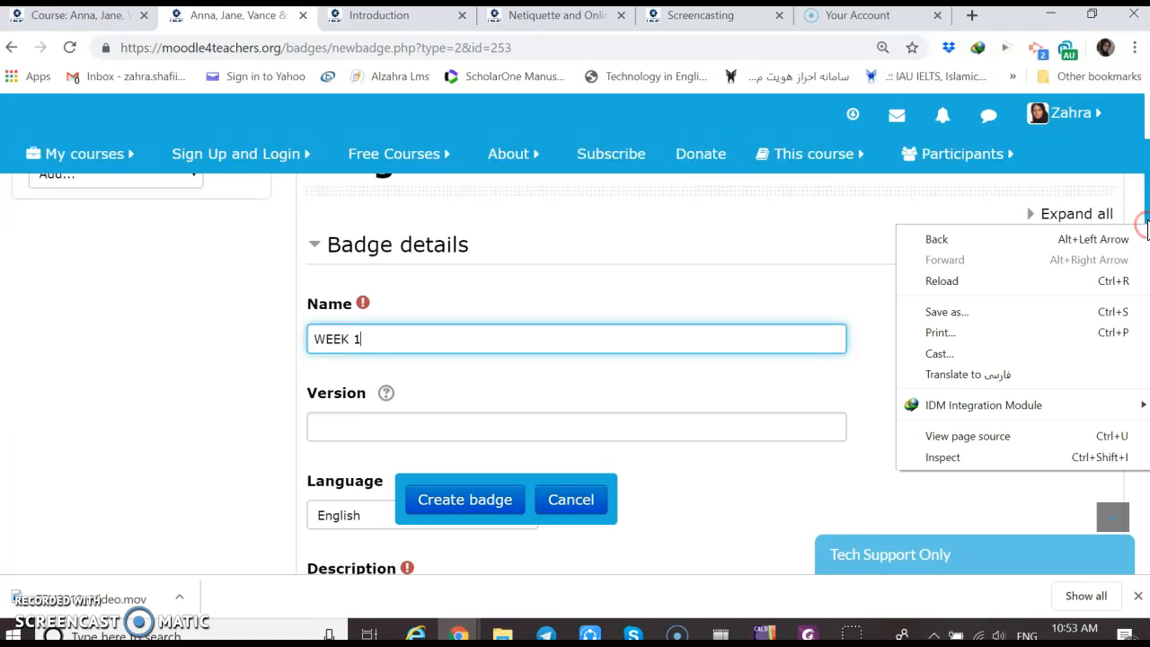
left_click(1147, 225)
Enter the badge description "Congratulations! You have completed Week 1."
left_click_drag(1146, 225, 1142, 279)
left_click(400, 286)
type("Con")
key("BackSpace")
key("BackSpace")
key("BackSpace")
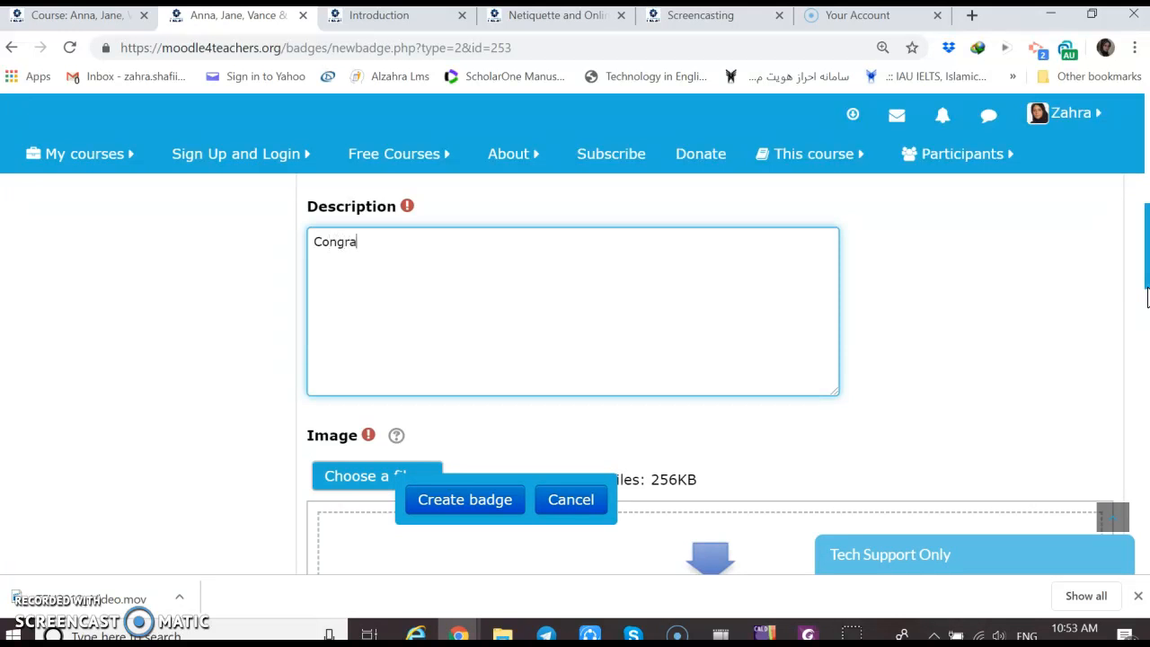
type("u")
key("BackSpace")
key("BackSpace")
type("t")
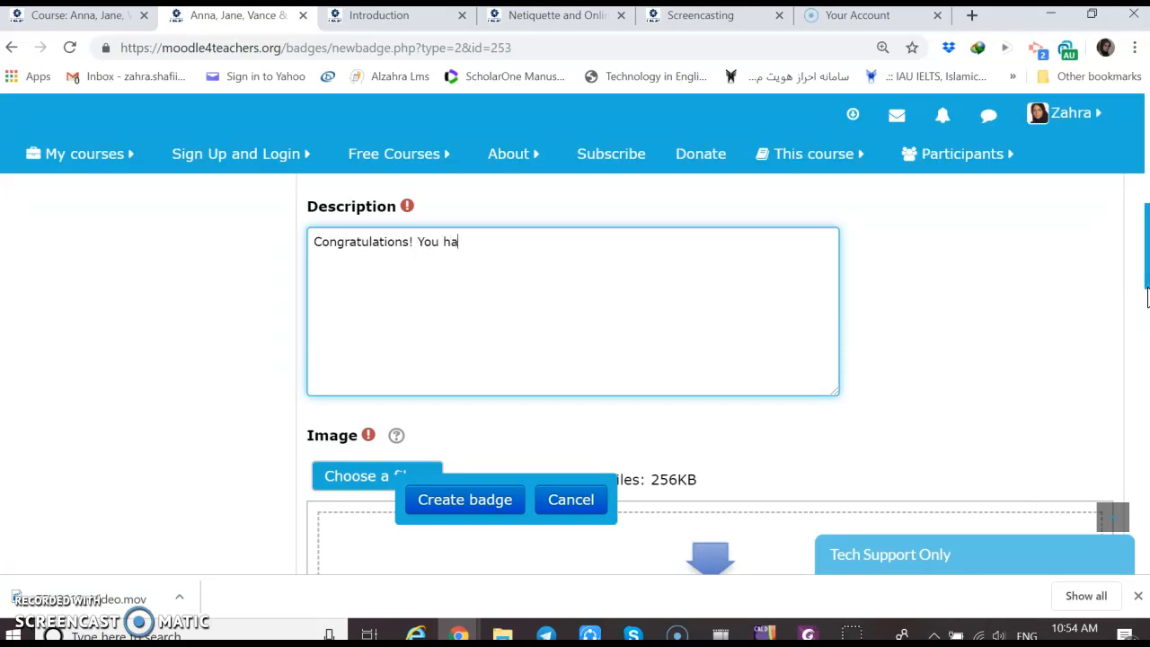
type("ulations! You have Completed Week 1.")
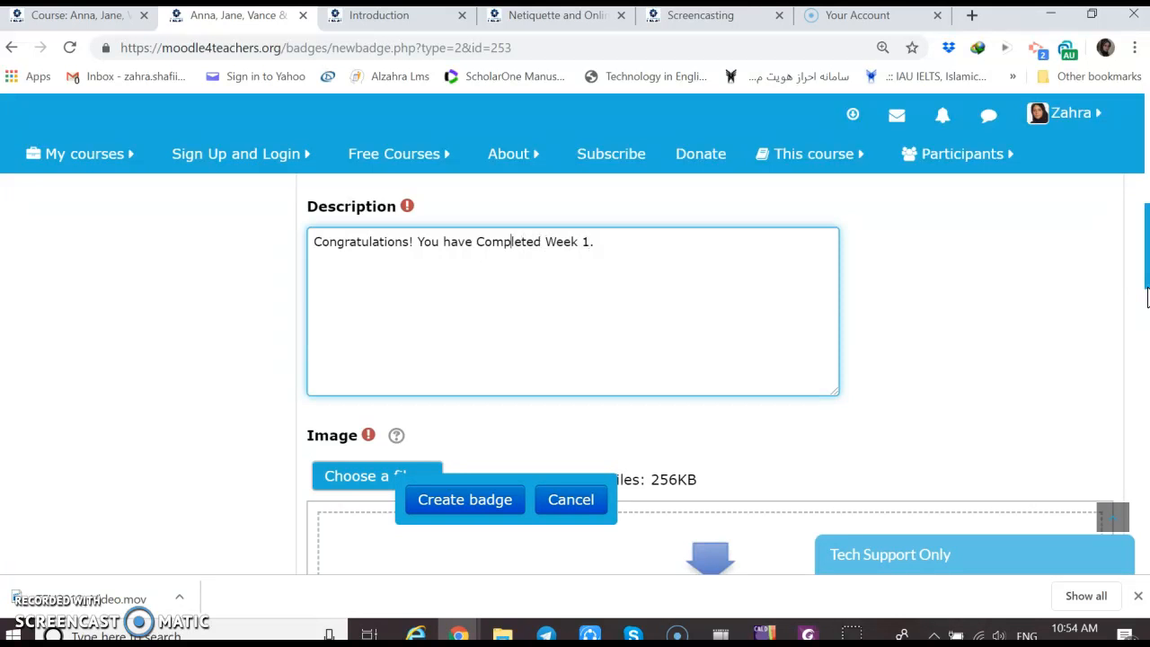
key("BackSpace")
type("completed")
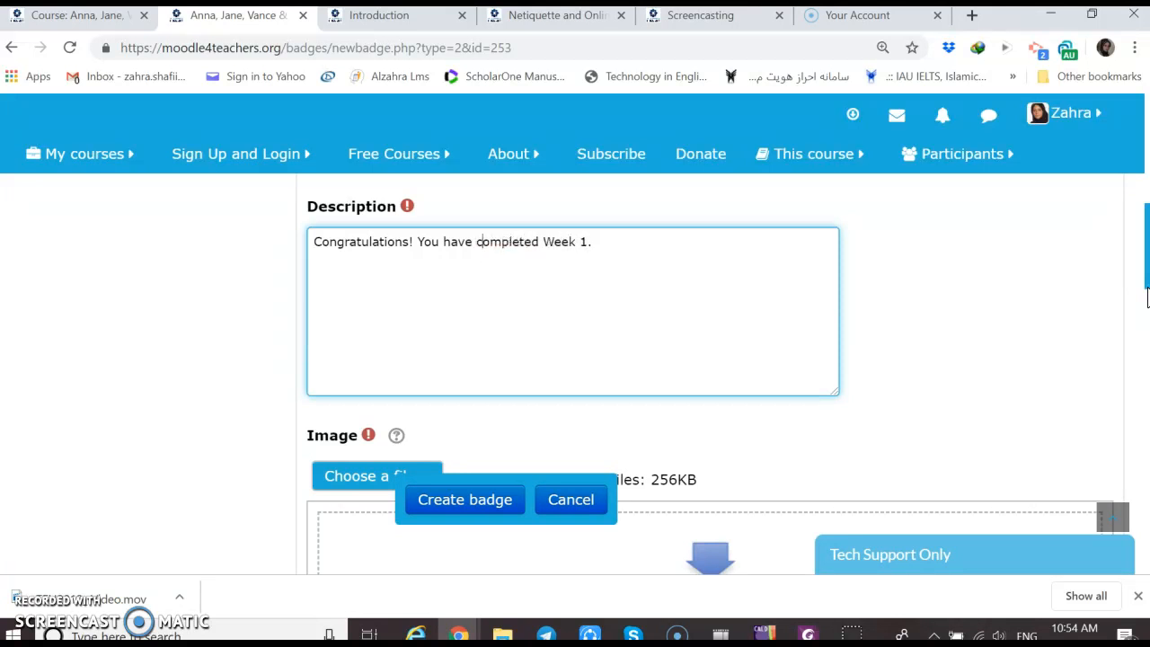
type(" activities of")
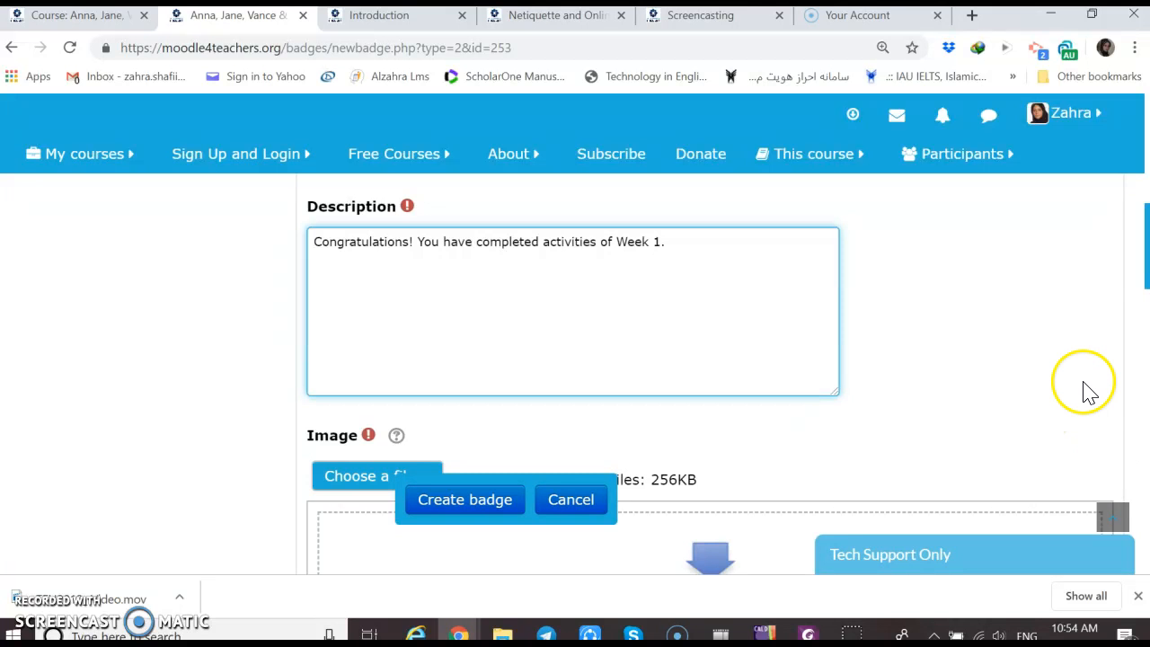
Change the badge description to "Congratulations! You have completed activities of Week 1." and upload Badge - WEEK 1.png as the badge image
left_click_drag(1139, 284, 1142, 320)
left_click(367, 269)
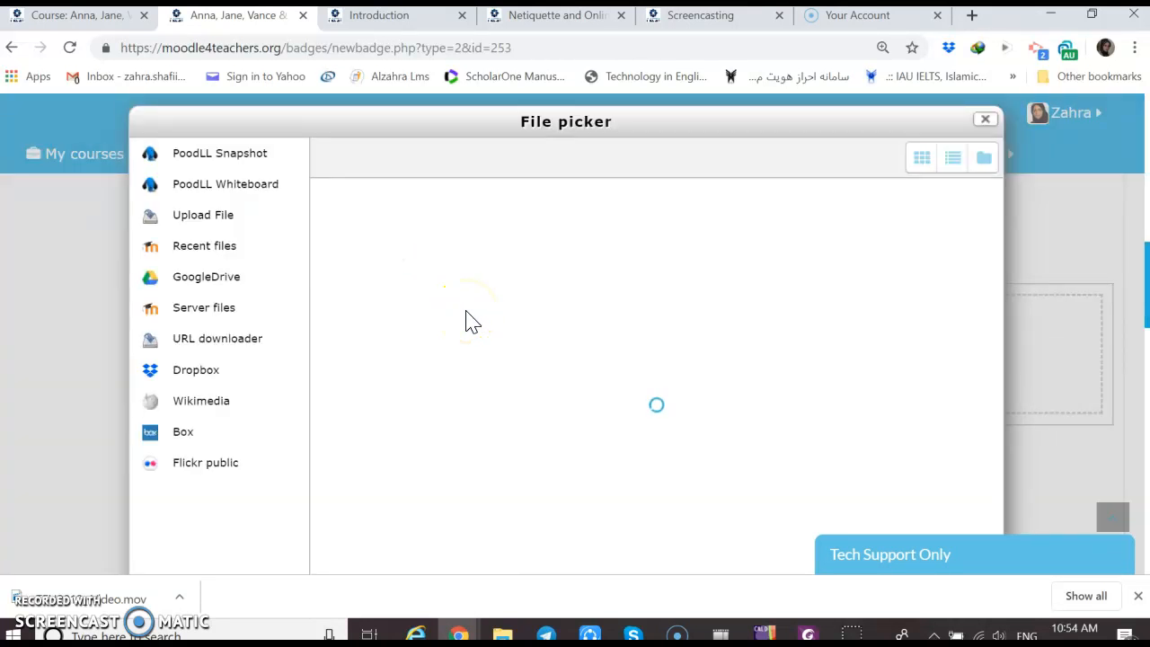
left_click(559, 232)
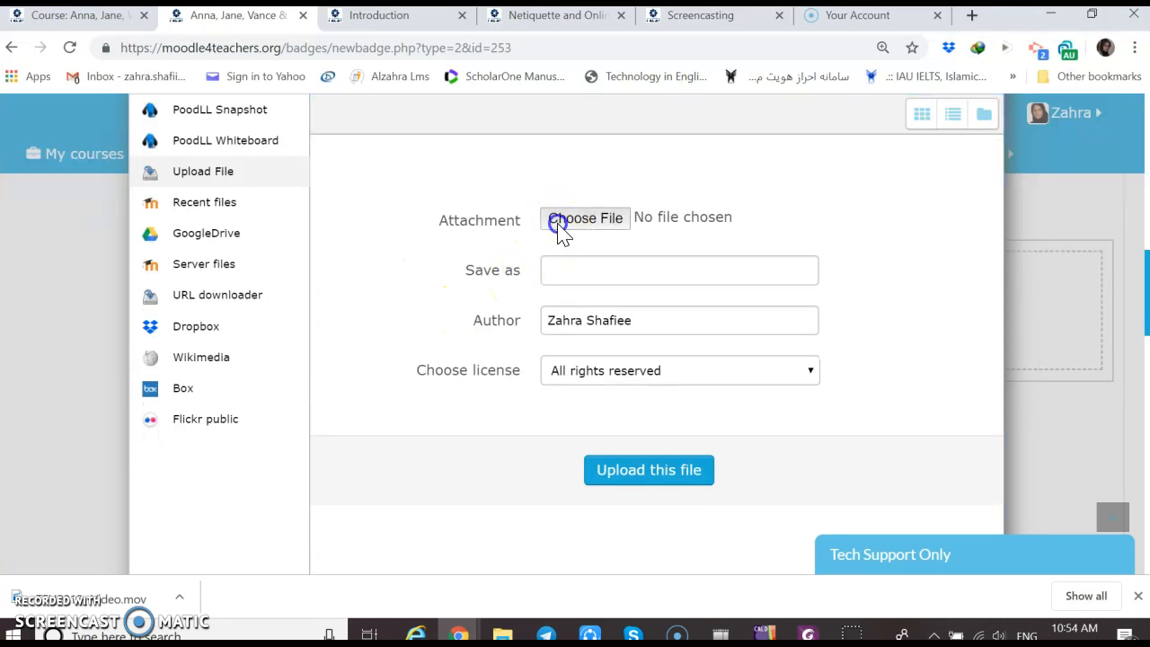
double_click(208, 209)
left_click(702, 482)
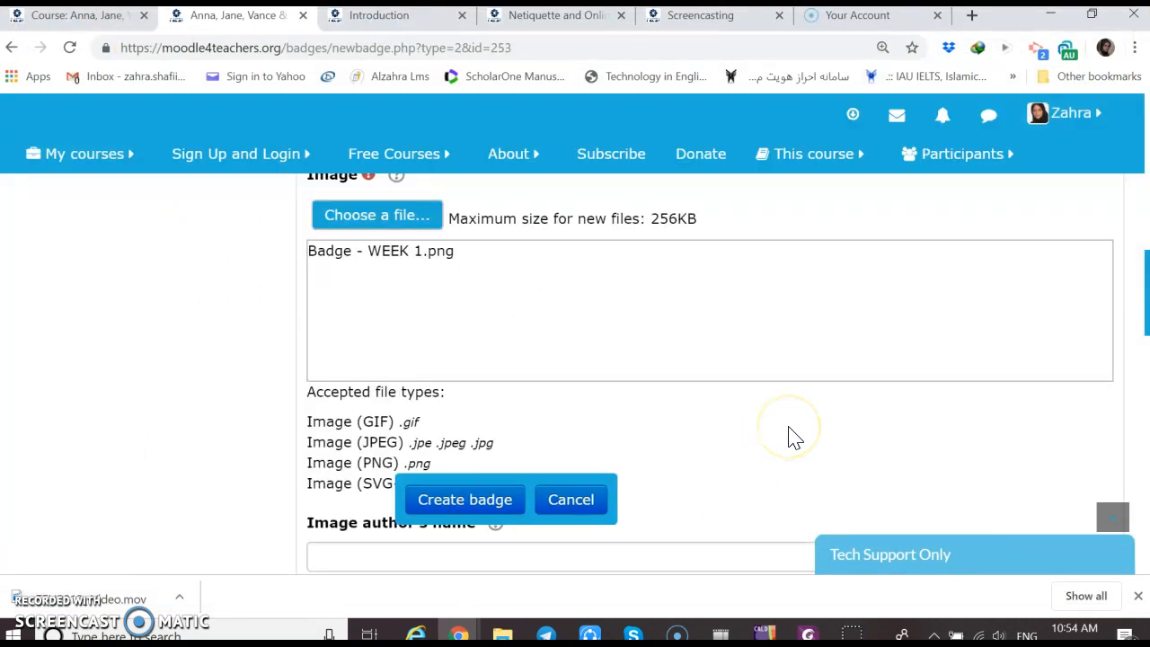
Fill in the image author's name and email, and submit the new badge form
scroll(791, 438, "down", 3)
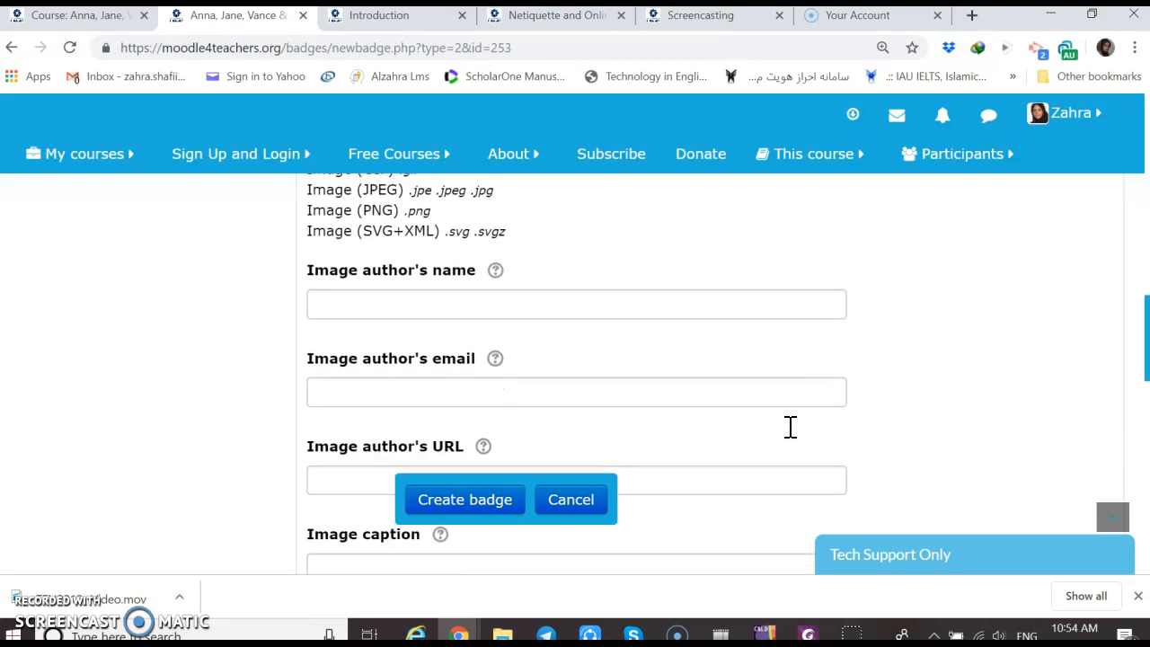
left_click(348, 300)
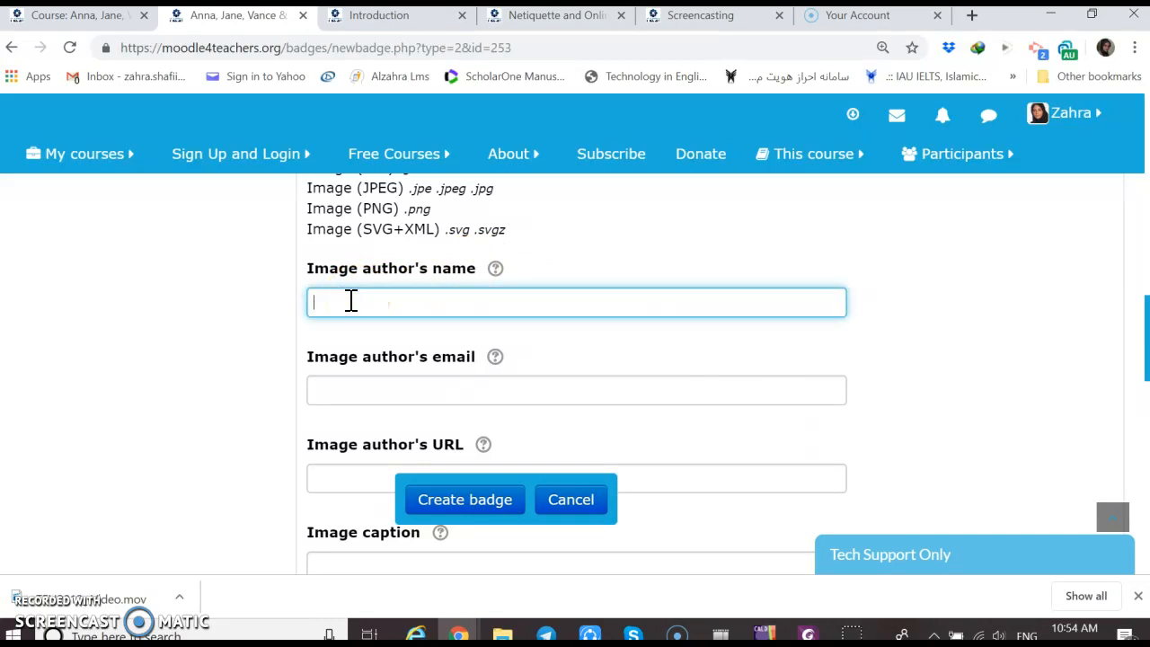
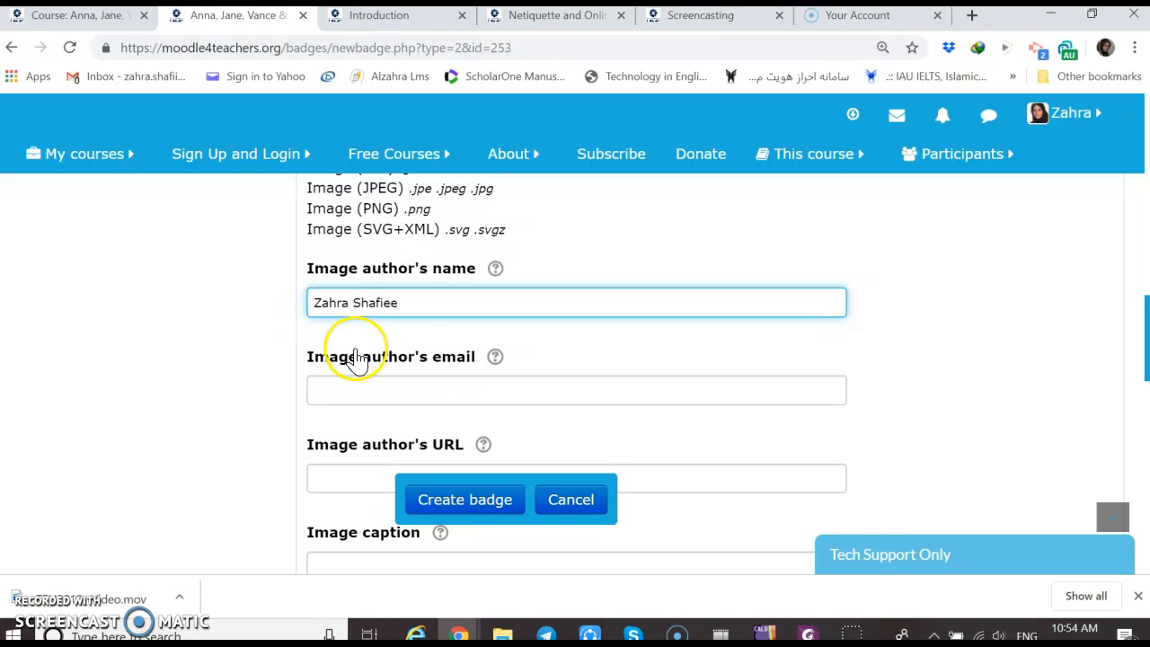
left_click(346, 393)
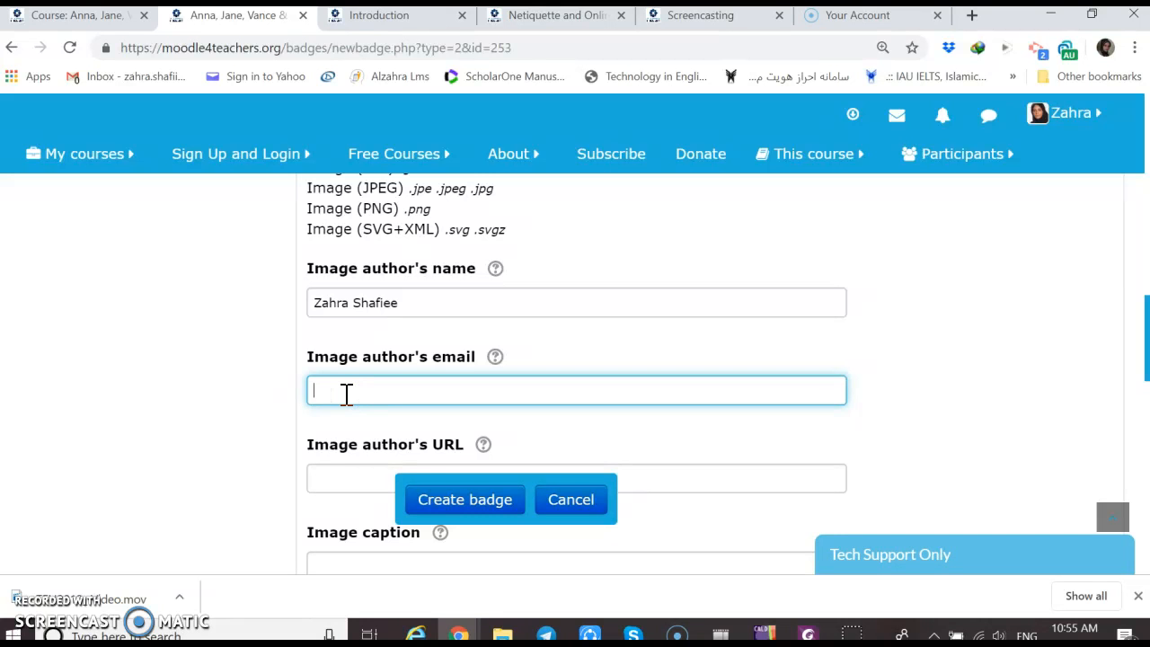
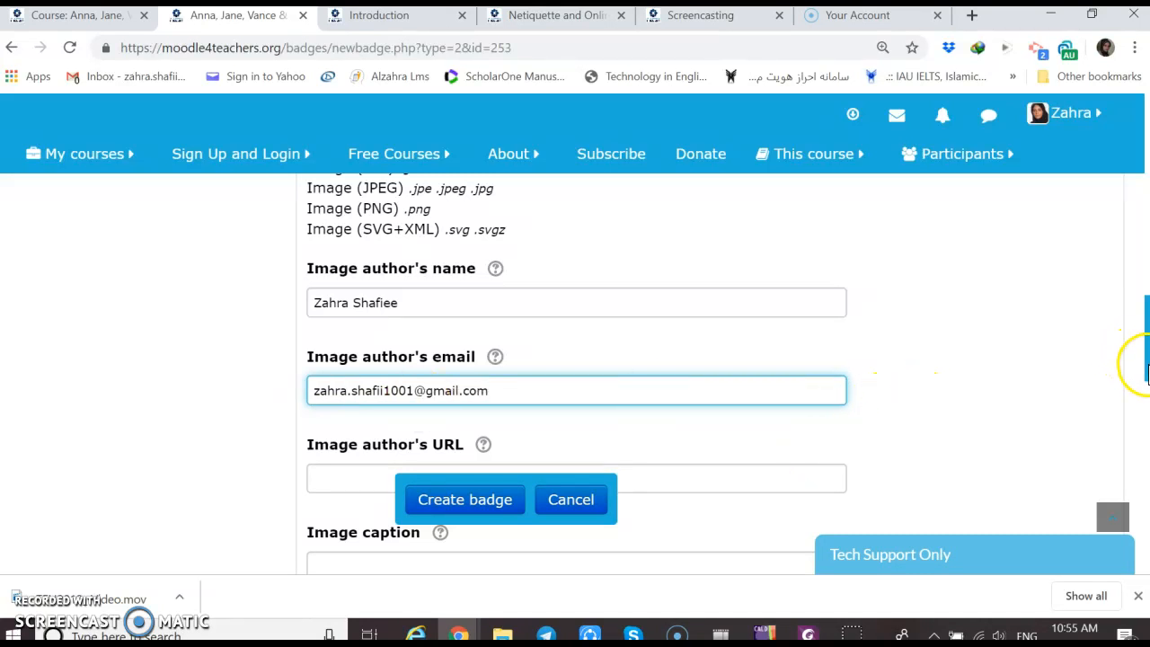
left_click_drag(1145, 369, 1145, 473)
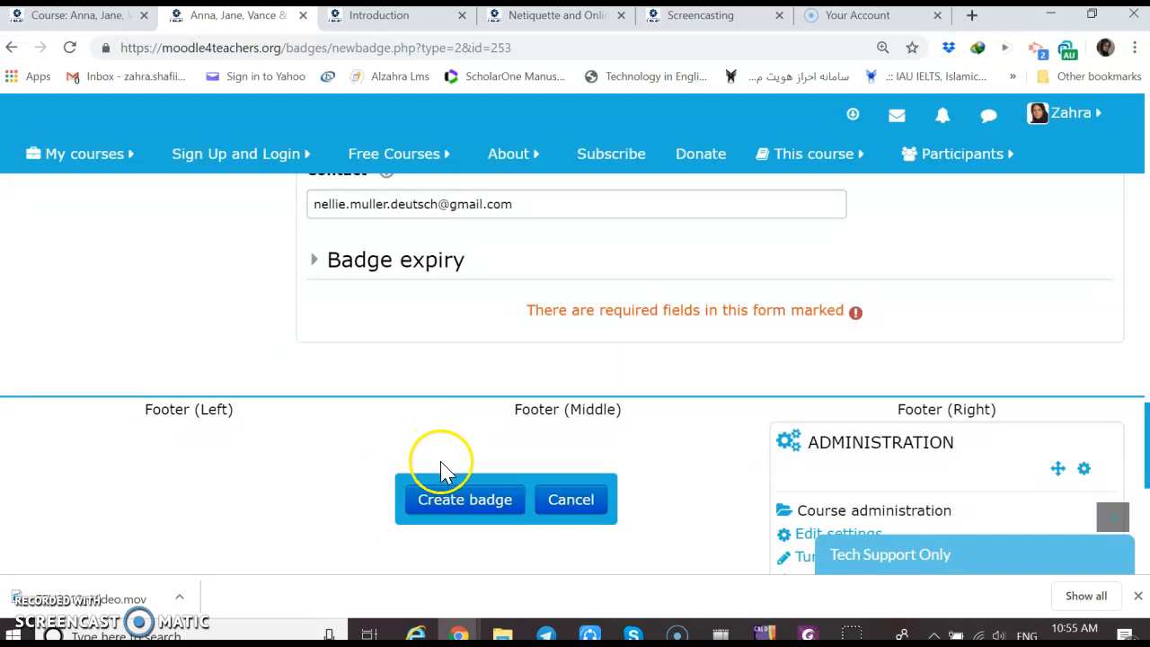
left_click(456, 506)
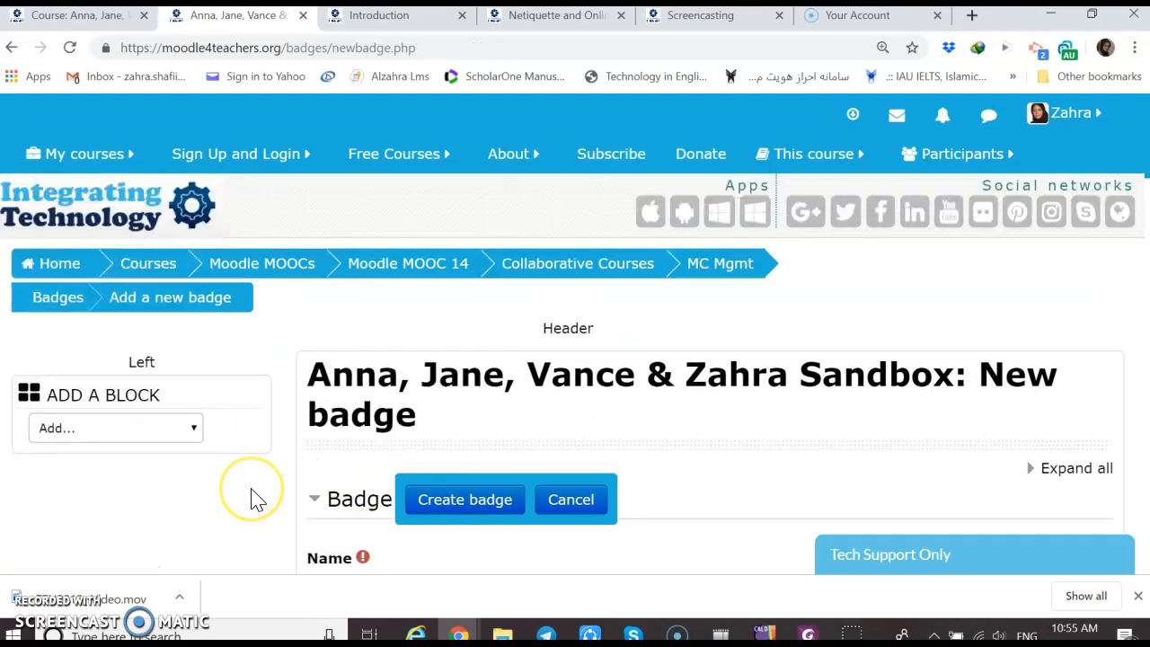
Change the badge name to WEEK1 and create the badge
scroll(252, 499, "down", 1)
scroll(251, 498, "down", 3)
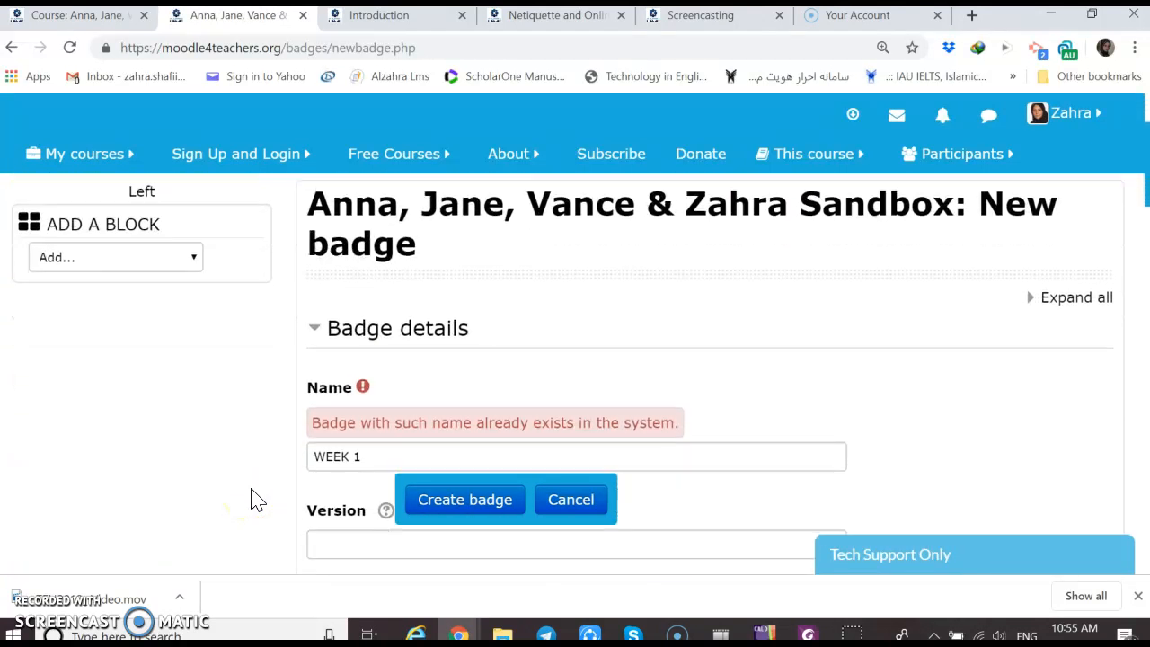
scroll(252, 499, "down", 2)
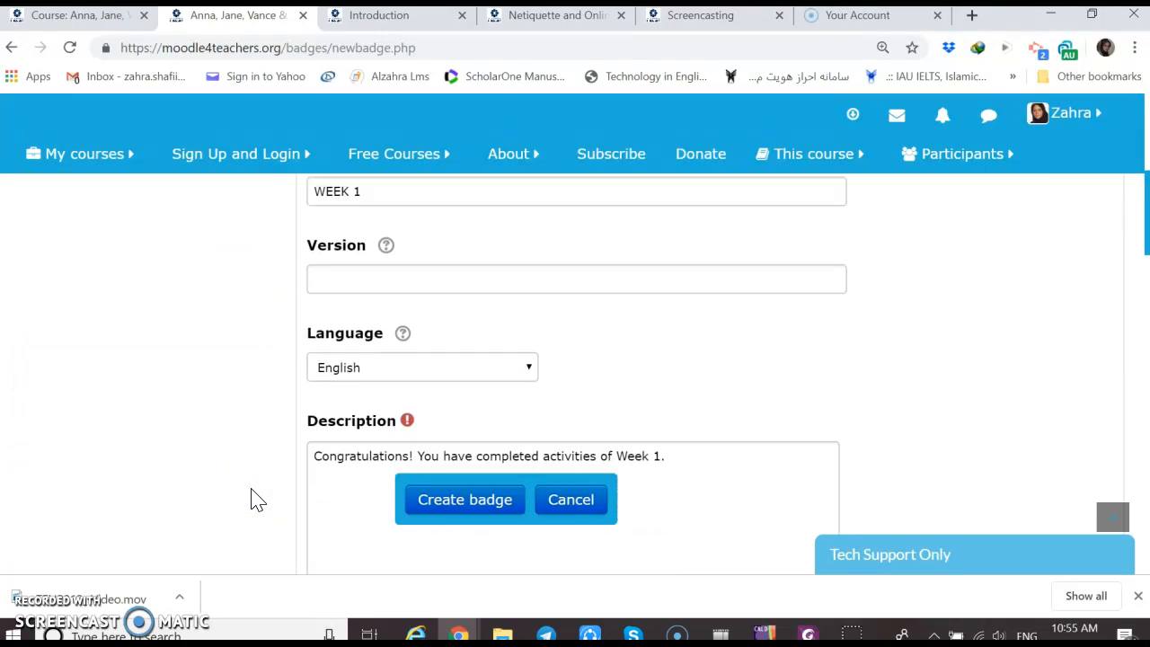
left_click(355, 193)
key("BackSpace")
left_click(467, 500)
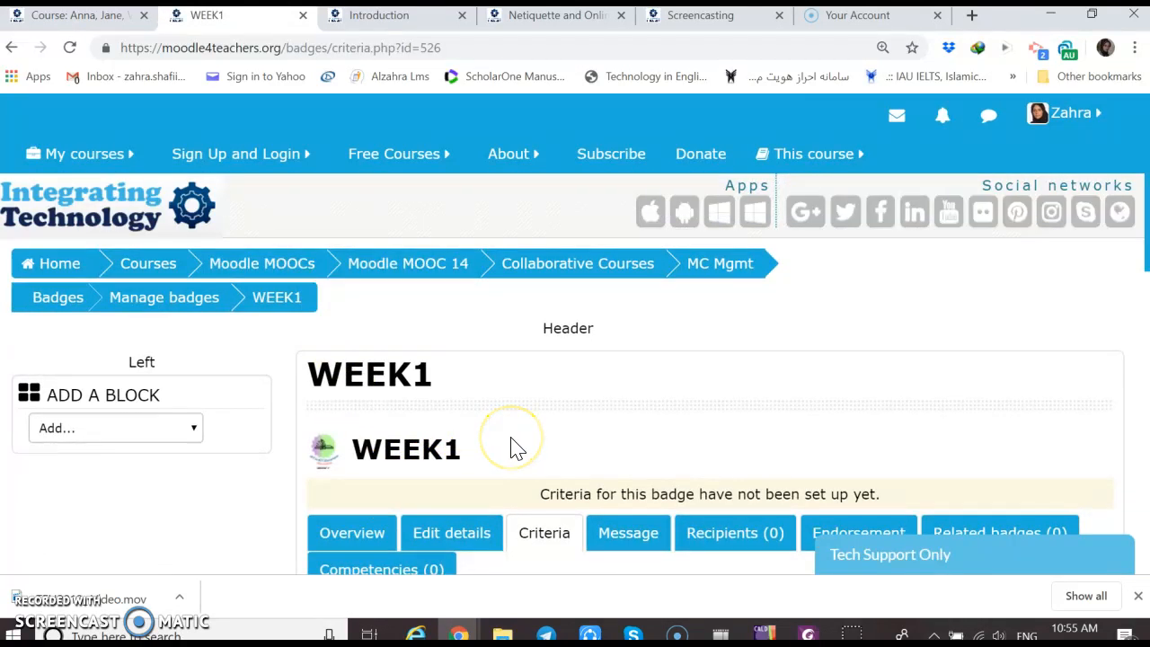
Start adding an Activity completion criterion to the WEEK1 badge
scroll(517, 449, "down", 2)
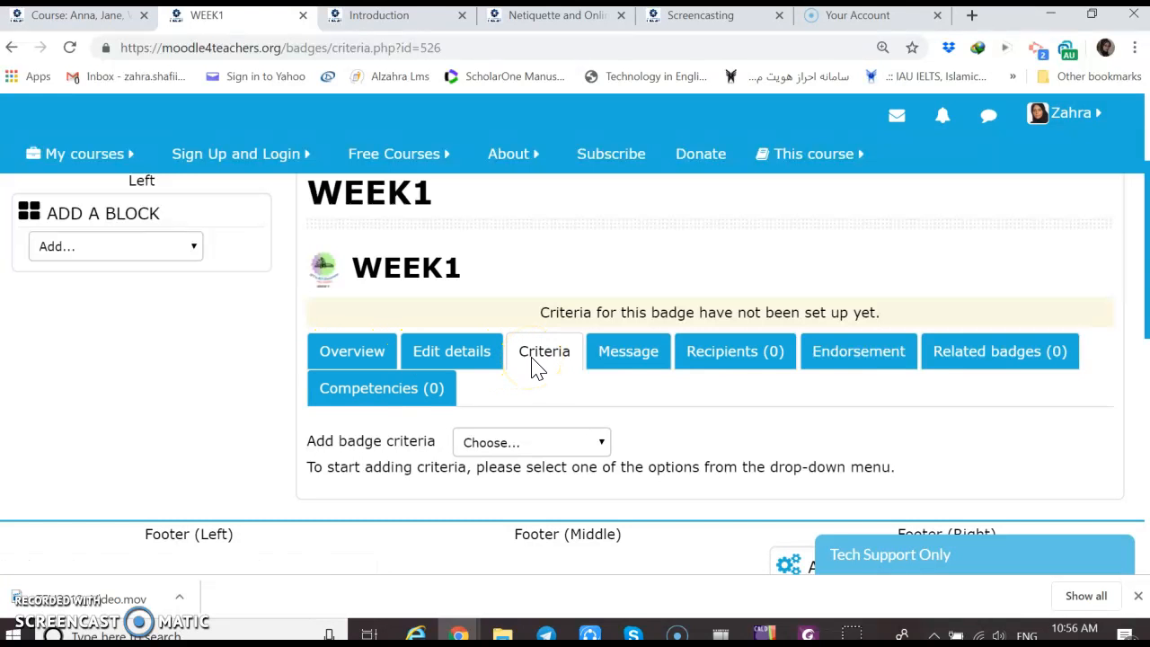
left_click(602, 445)
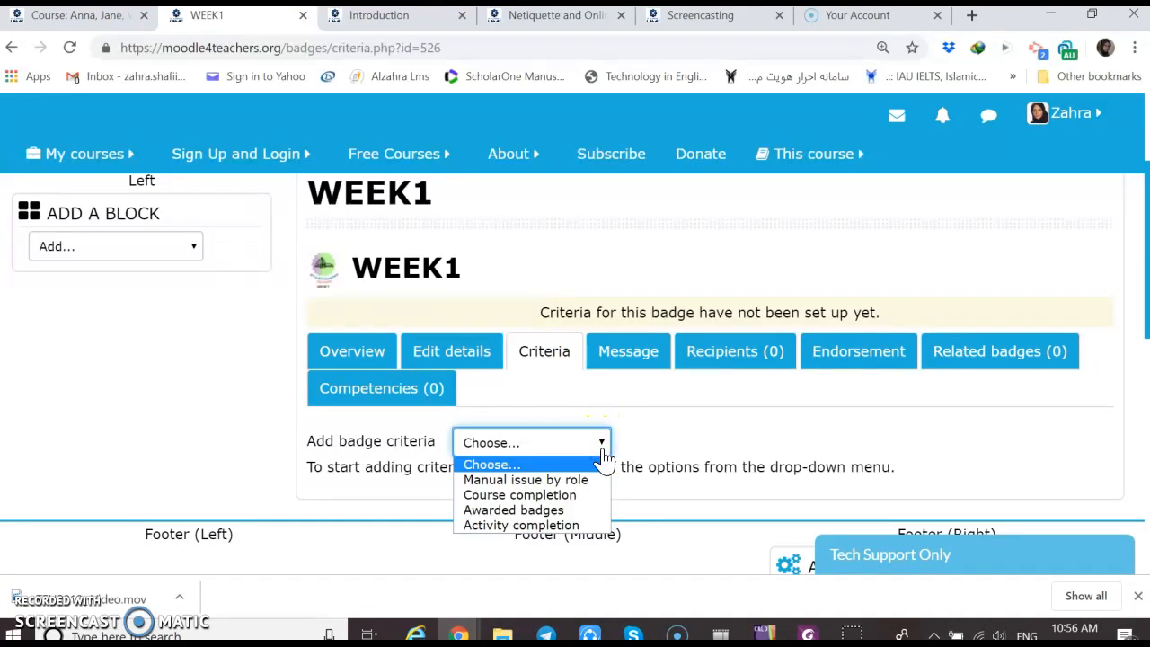
left_click(557, 527)
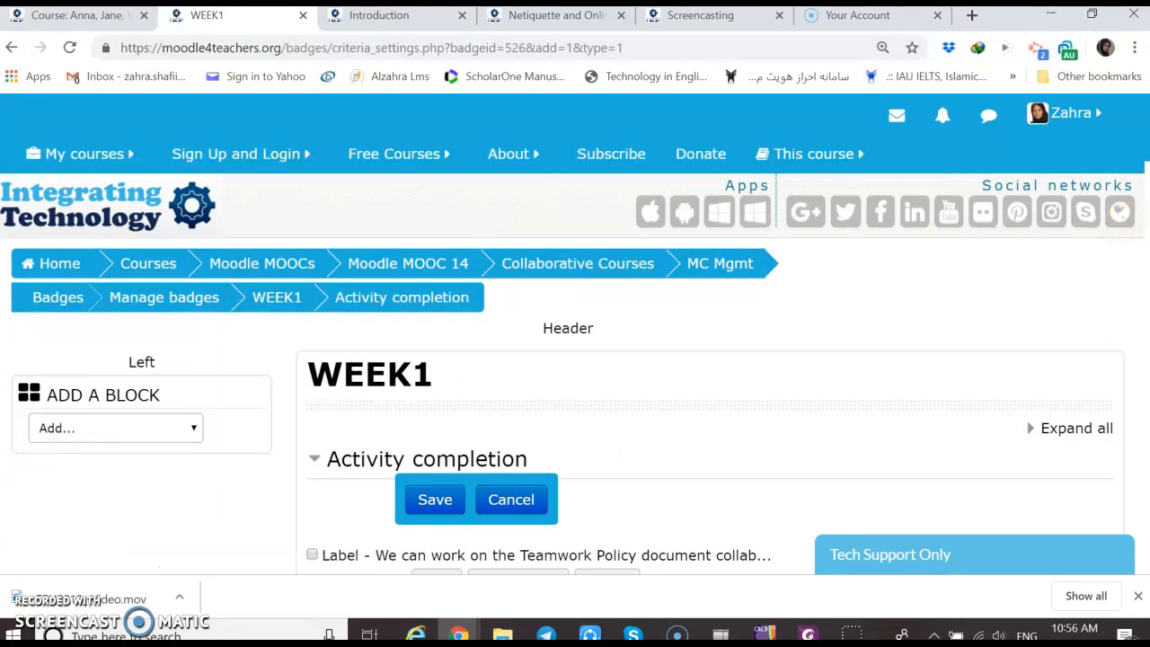
Select the Introduction, Netiquette and Online Safety, and Screencasting forums as the activities required for the badge
scroll(575, 377, "down", 2)
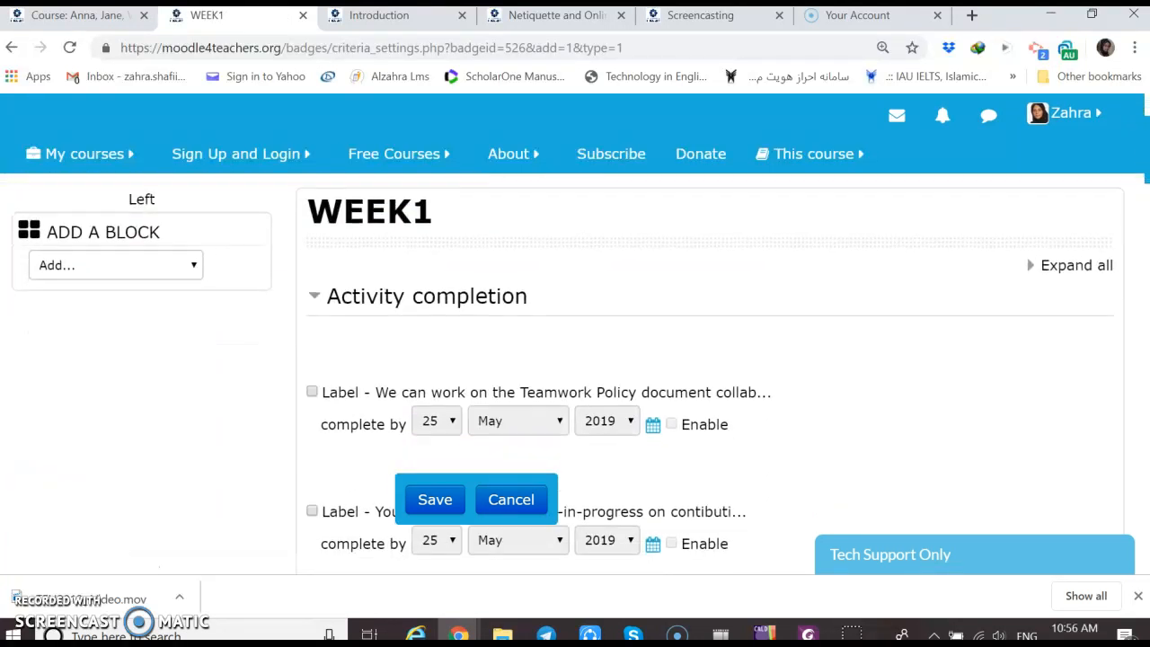
scroll(575, 378, "down", 2)
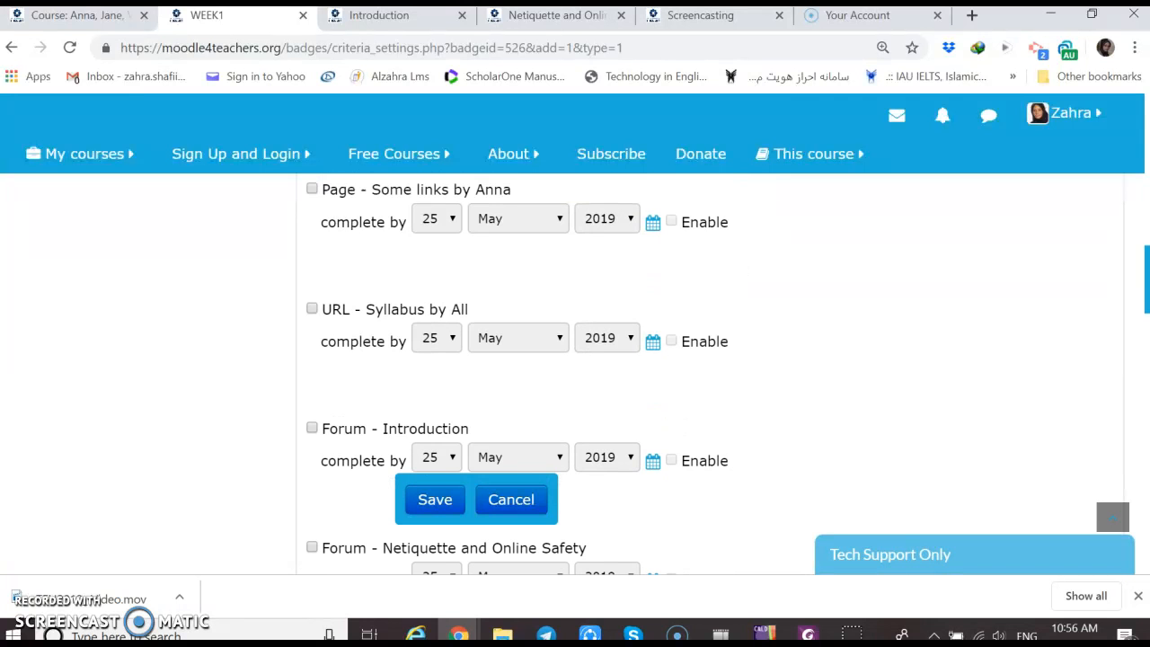
scroll(575, 373, "down", 3)
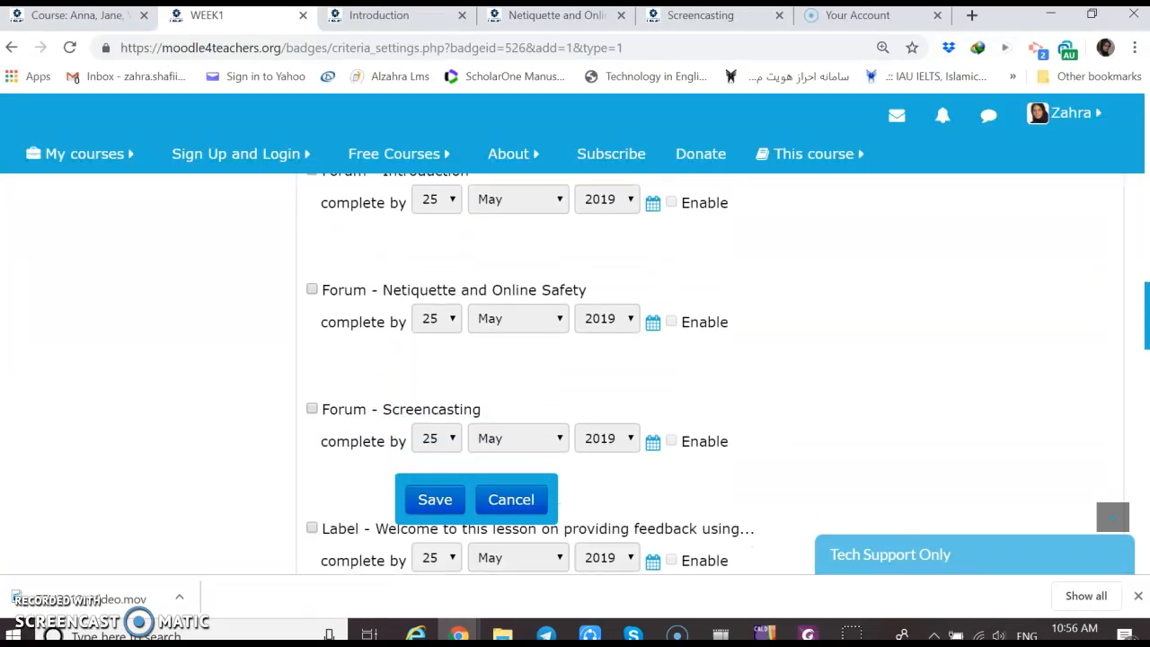
scroll(575, 373, "down", 7)
scroll(575, 373, "down", 4)
scroll(575, 373, "up", 2)
left_click_drag(1147, 431, 1147, 342)
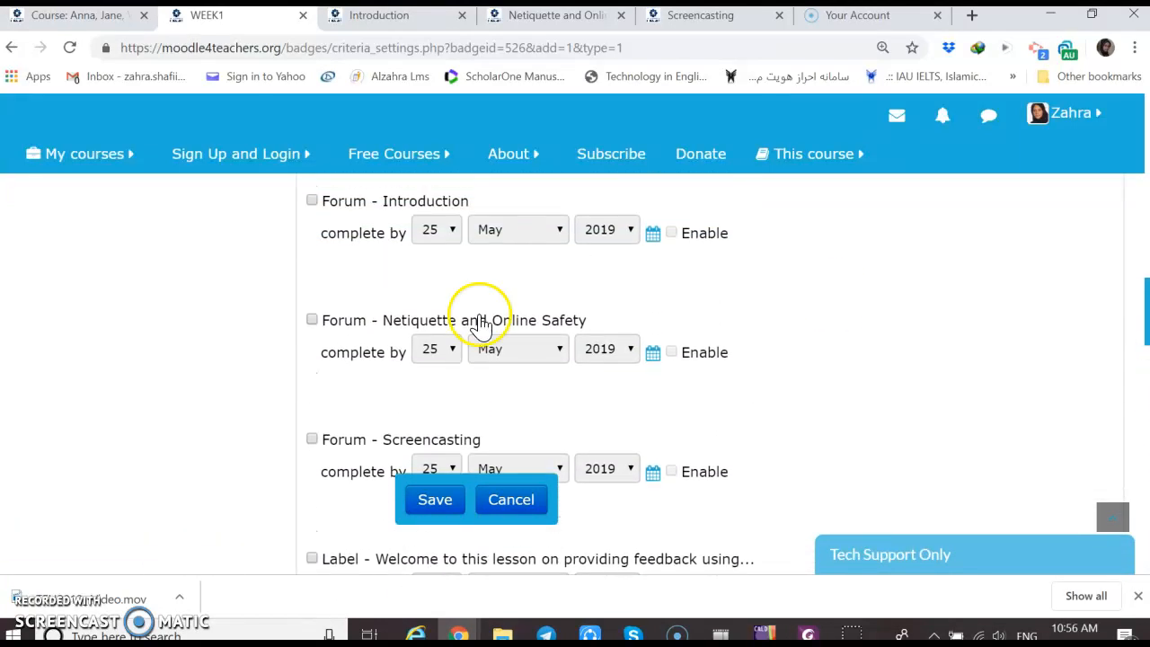
left_click(311, 201)
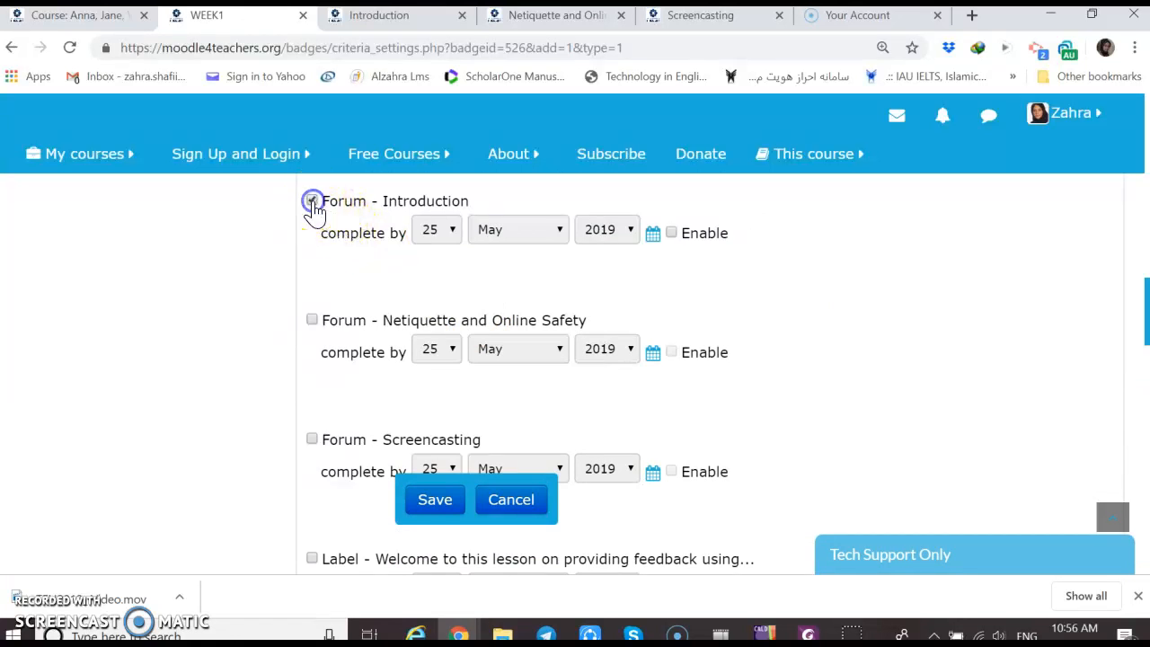
left_click(312, 322)
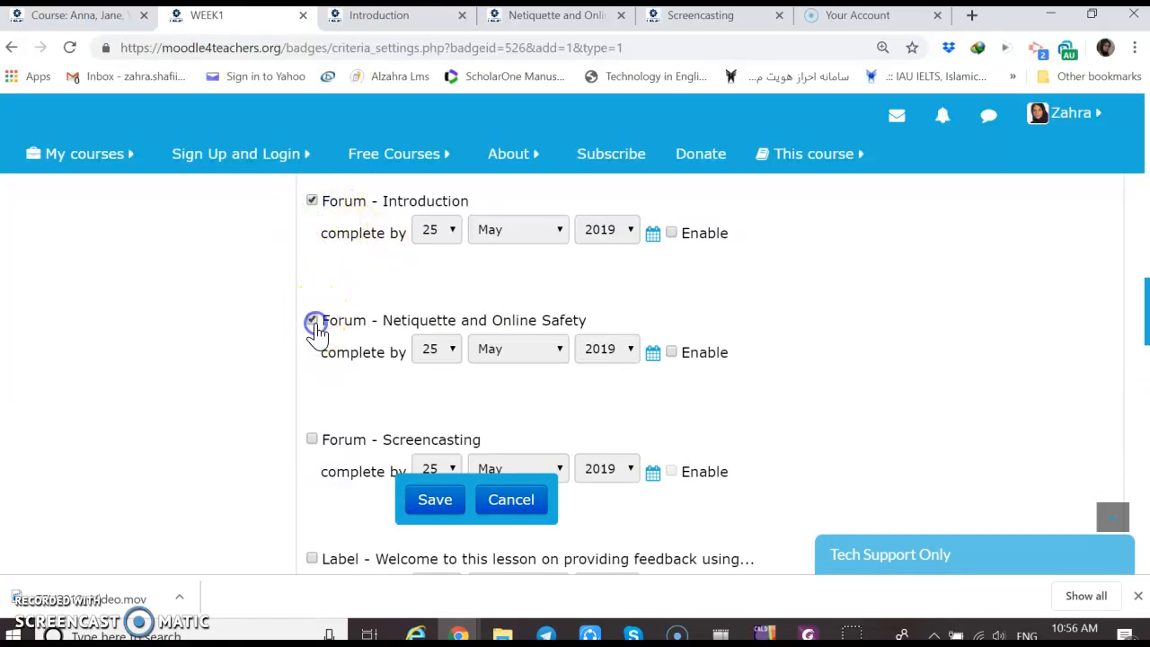
left_click(312, 442)
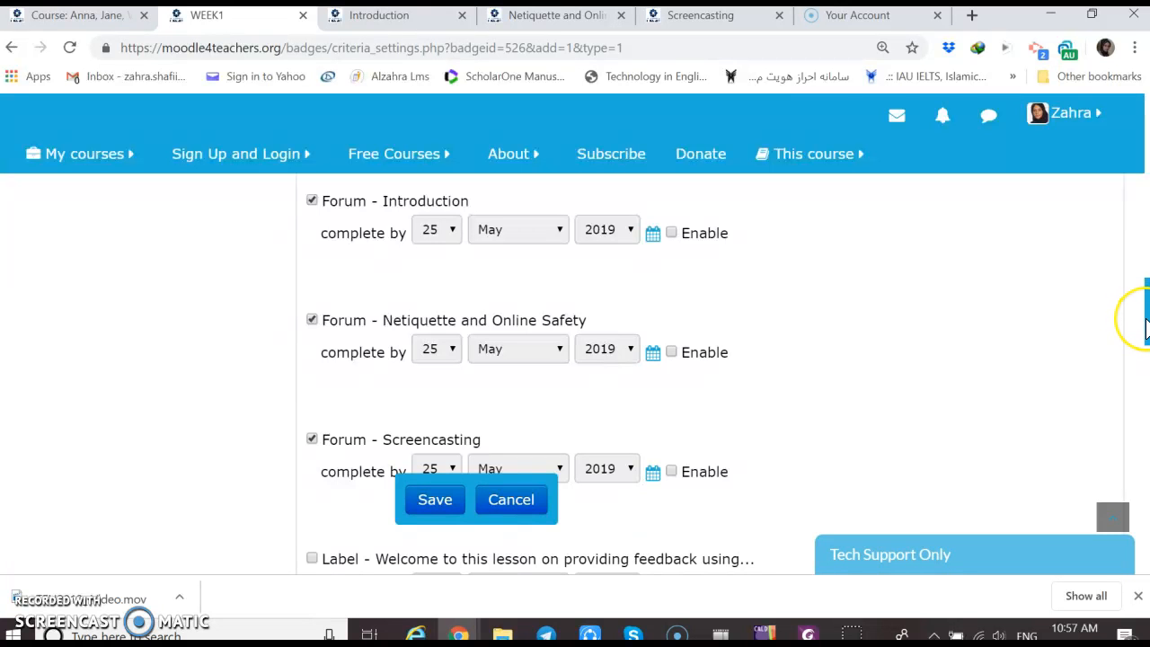
Set the criterion to be complete when all of the selected activities are complete
left_click_drag(1145, 322, 1136, 469)
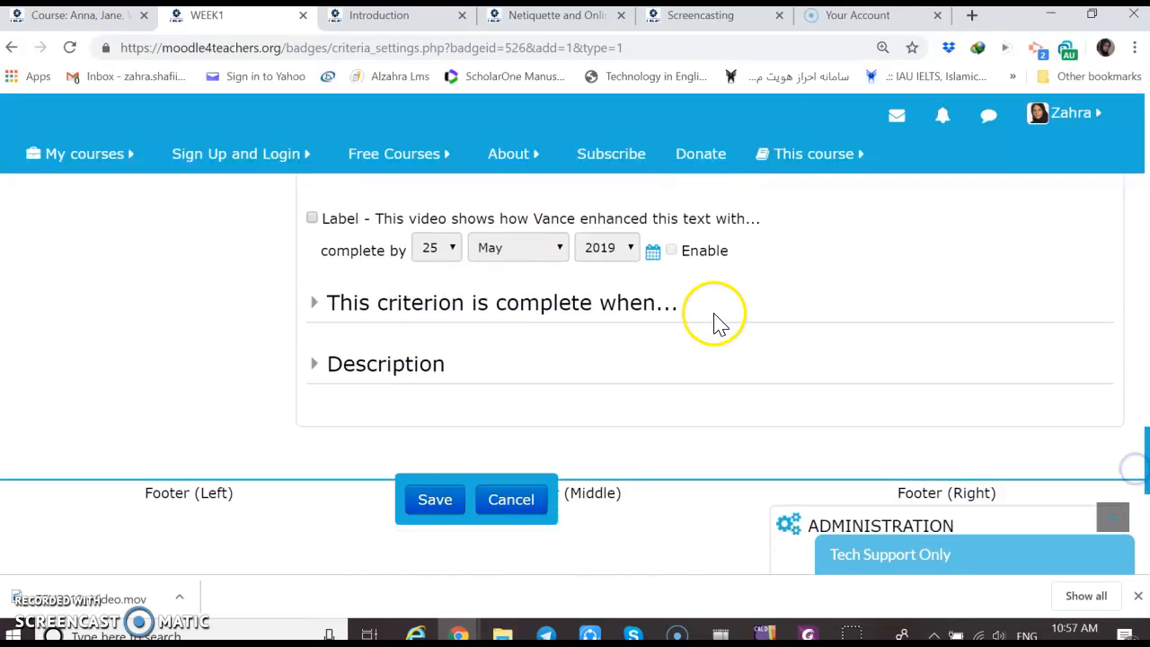
left_click(608, 316)
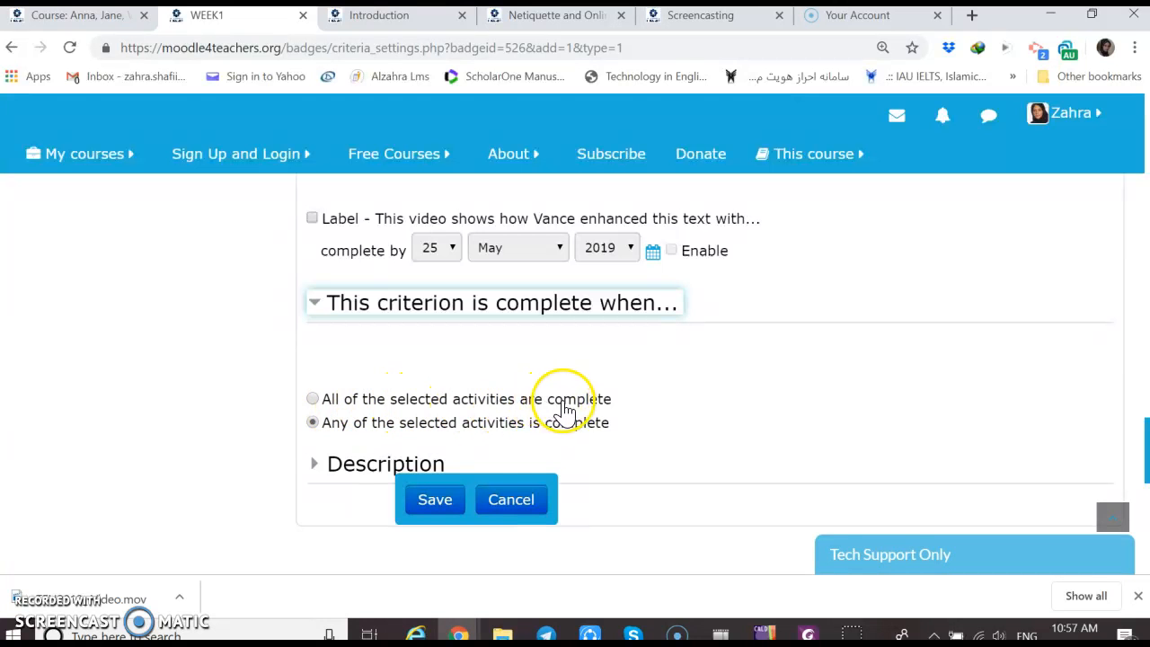
left_click(312, 401)
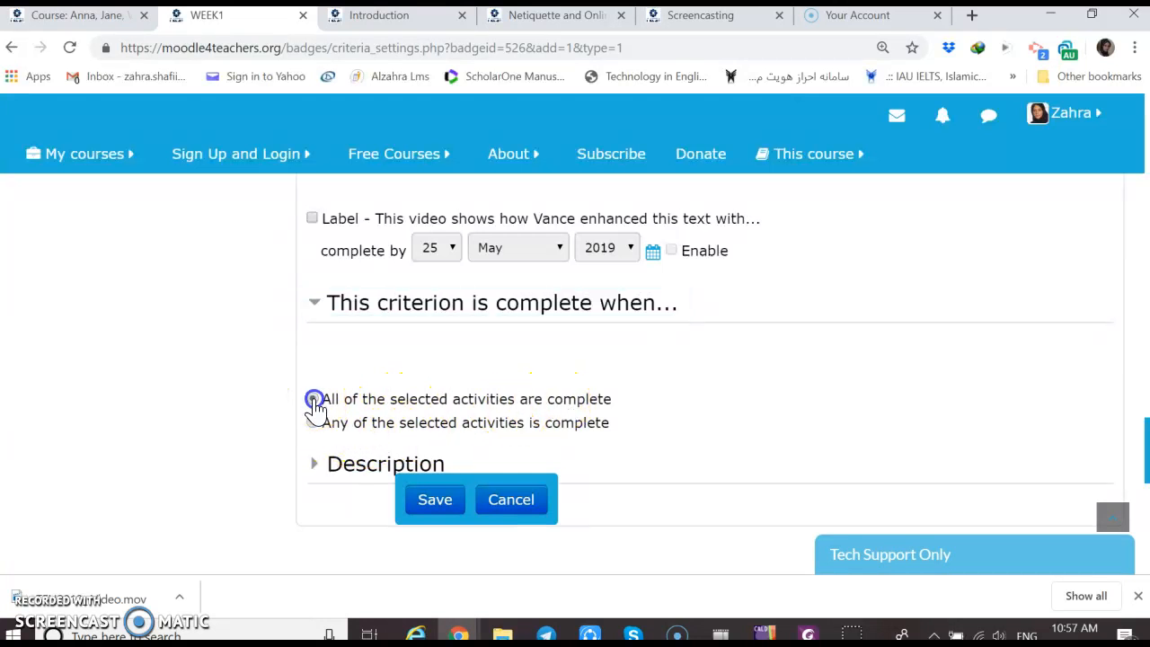
Expand the criterion's description section and try to save the activity completion criterion
left_click(353, 474)
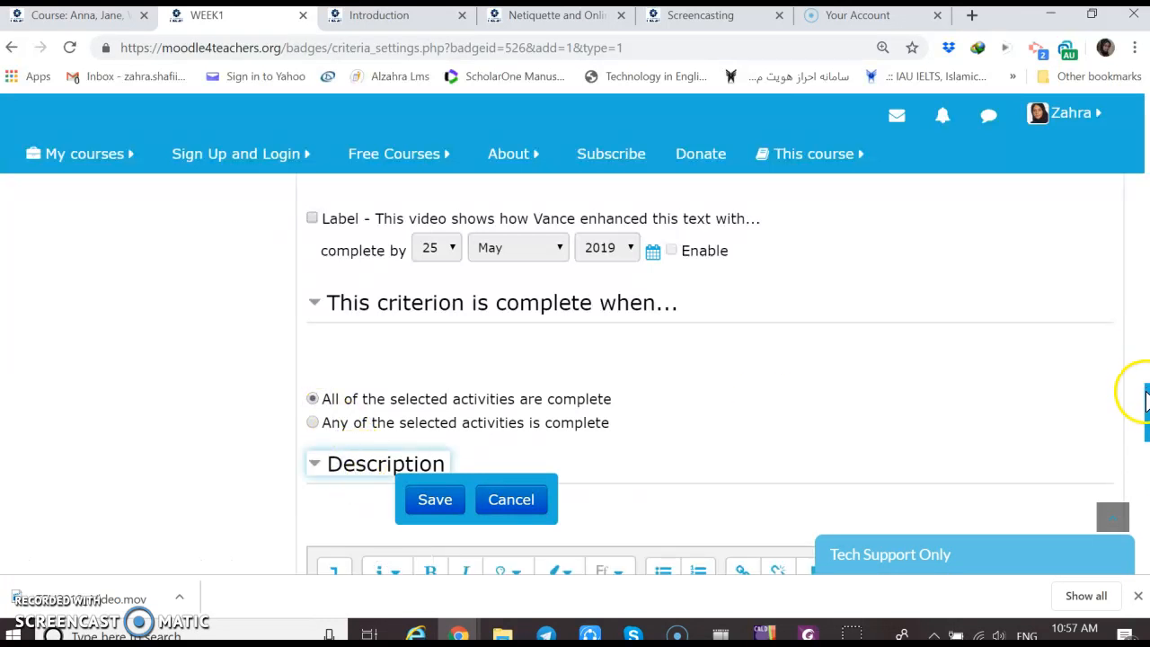
mouse_move(1143, 395)
left_mouse_down()
mouse_move(1145, 498)
mouse_move(1145, 409)
left_mouse_up()
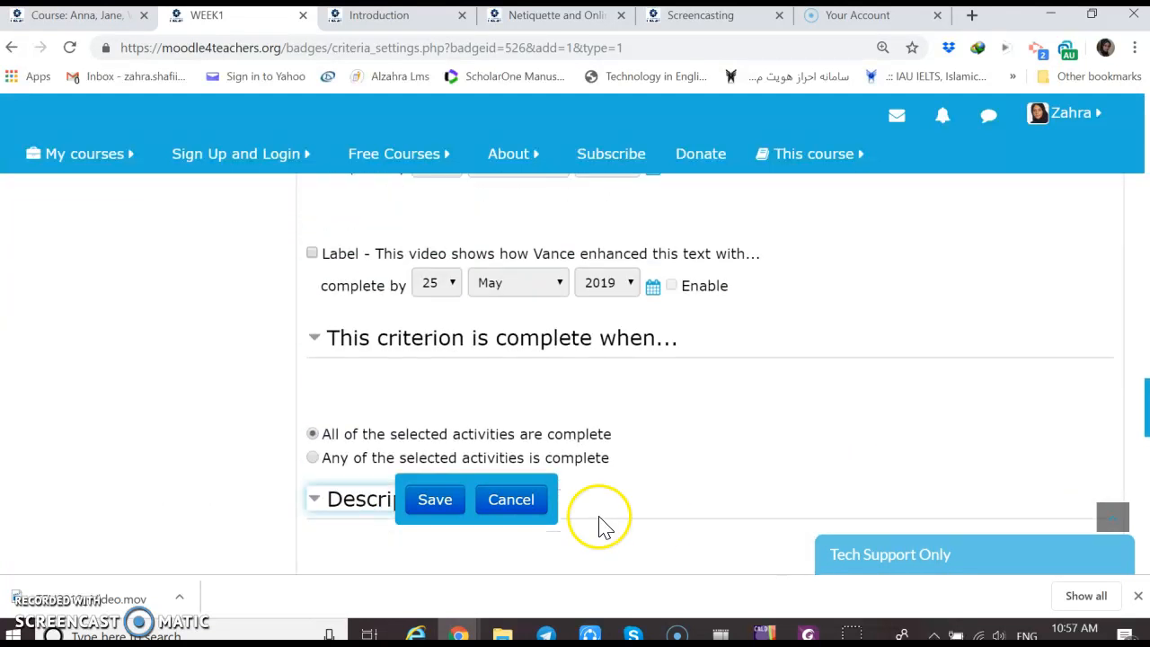
left_click(410, 505)
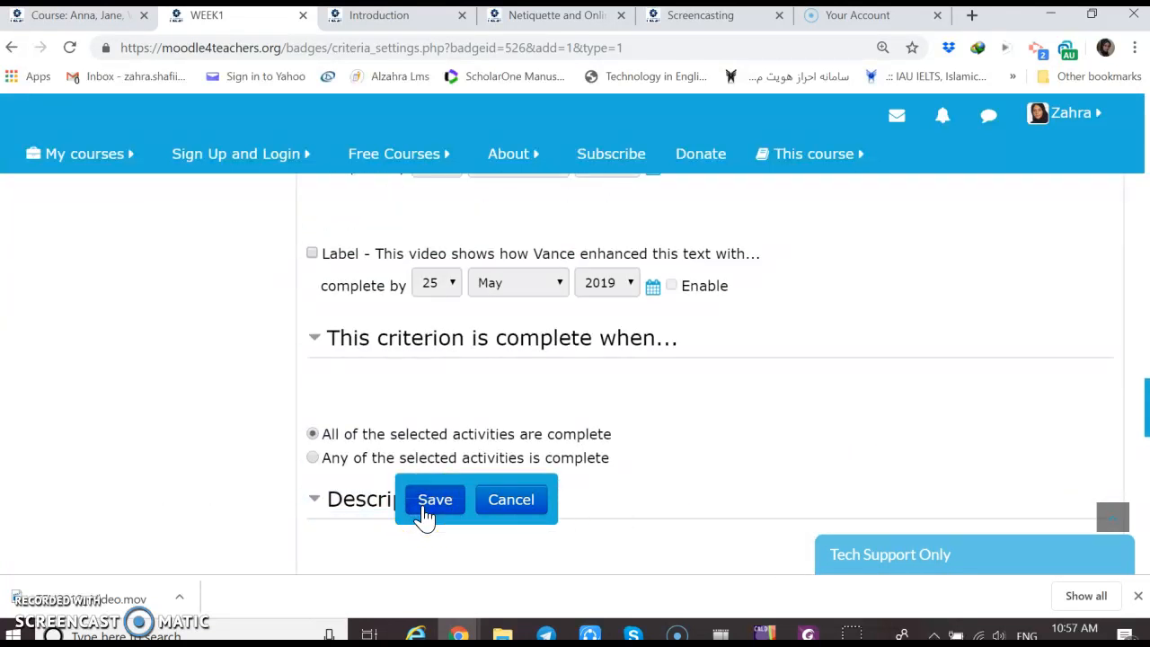
left_click(435, 505)
left_click(443, 516)
left_click(433, 503)
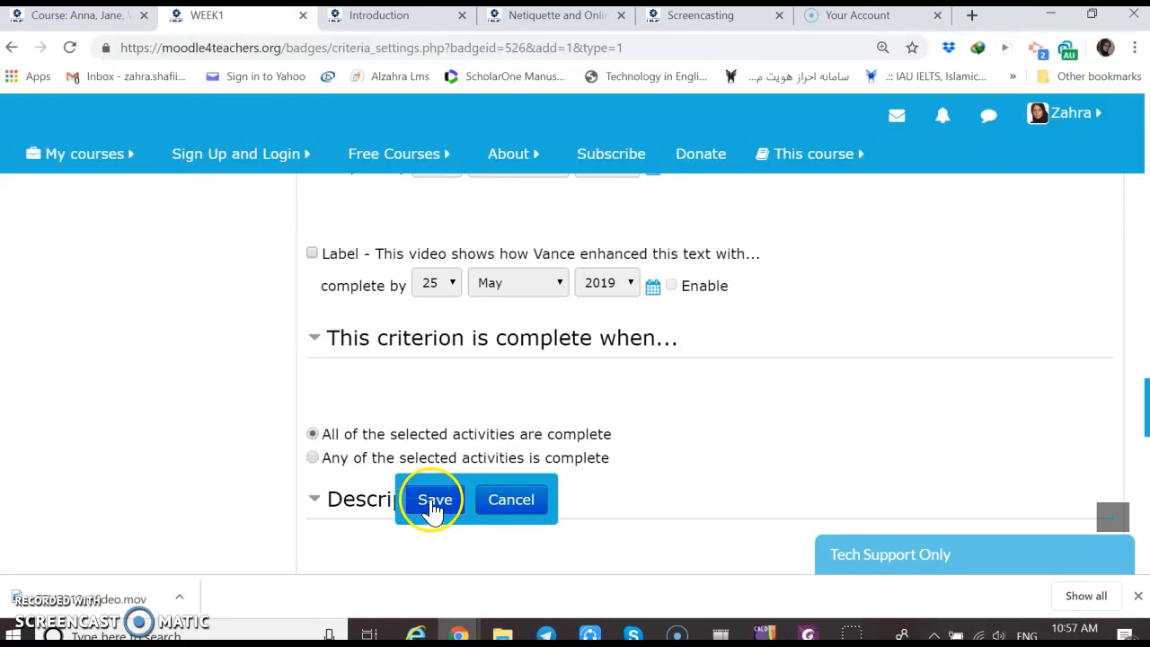
left_click(444, 503)
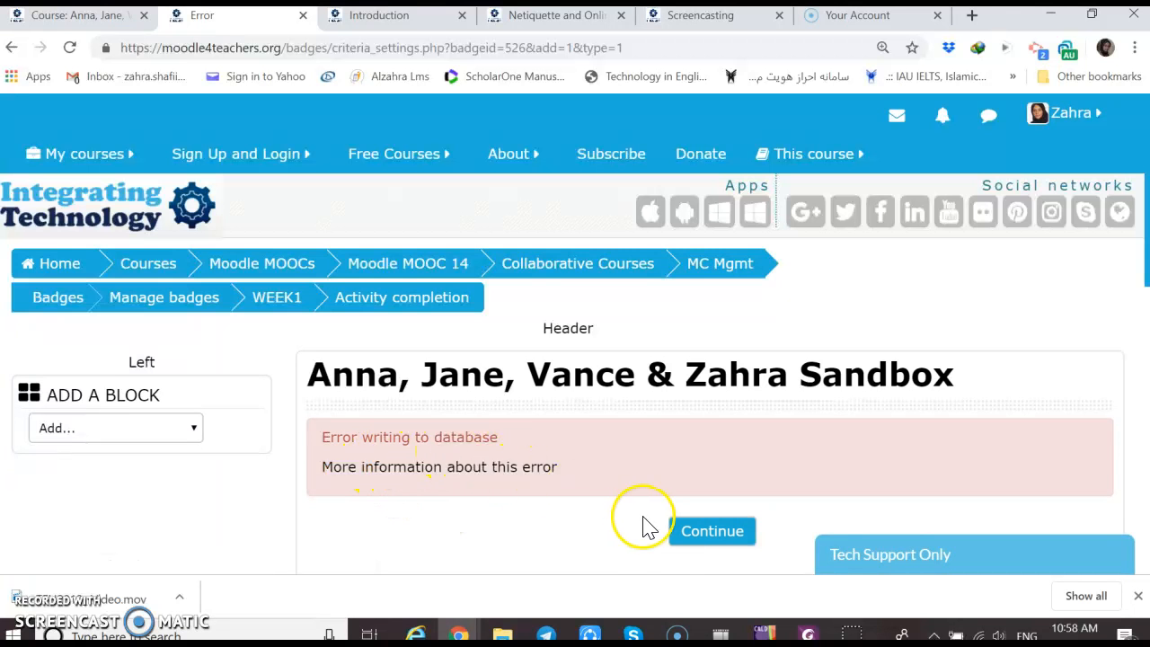
Leave the error page and open the group's Sandbox course
left_click(712, 536)
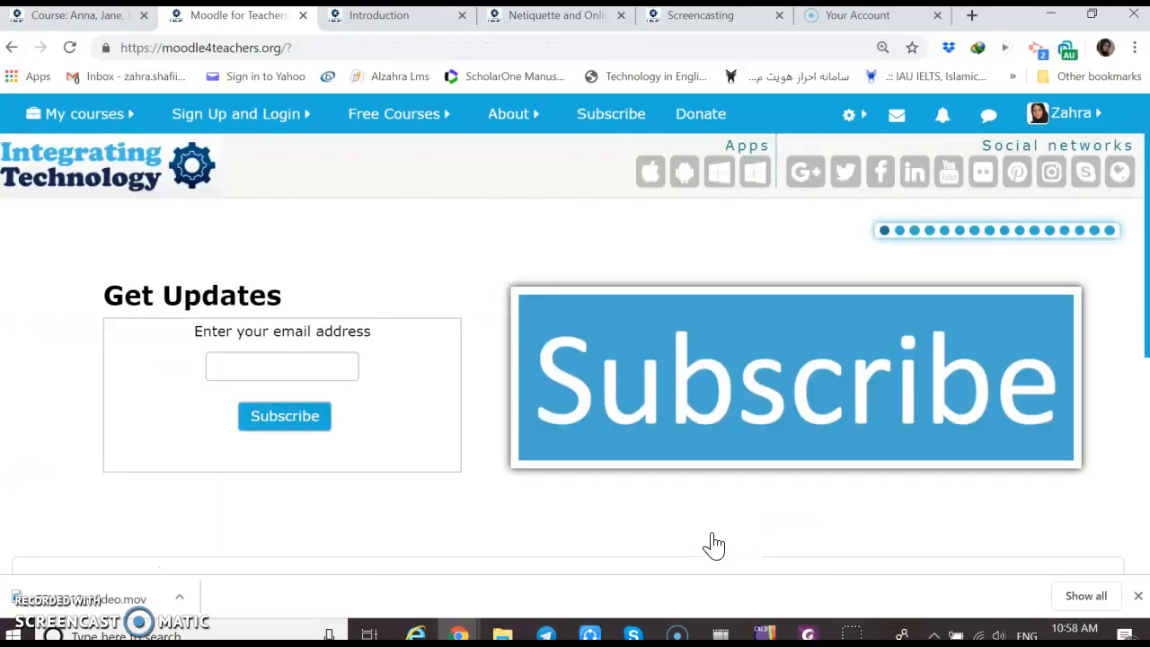
mouse_move(84, 113)
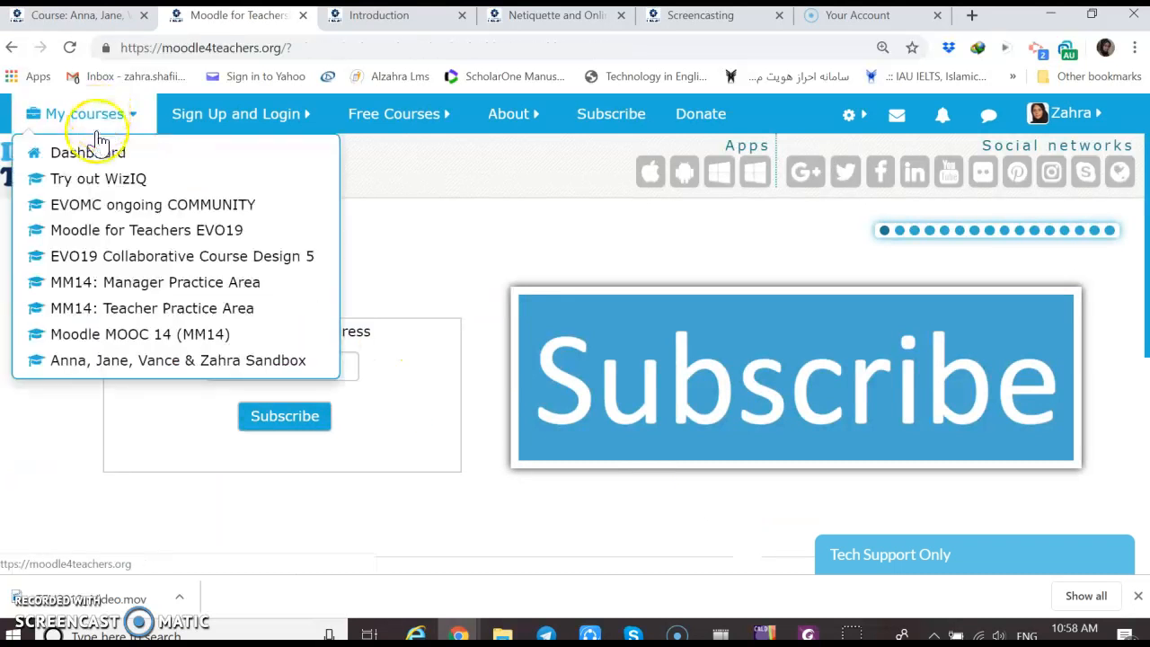
left_click(137, 360)
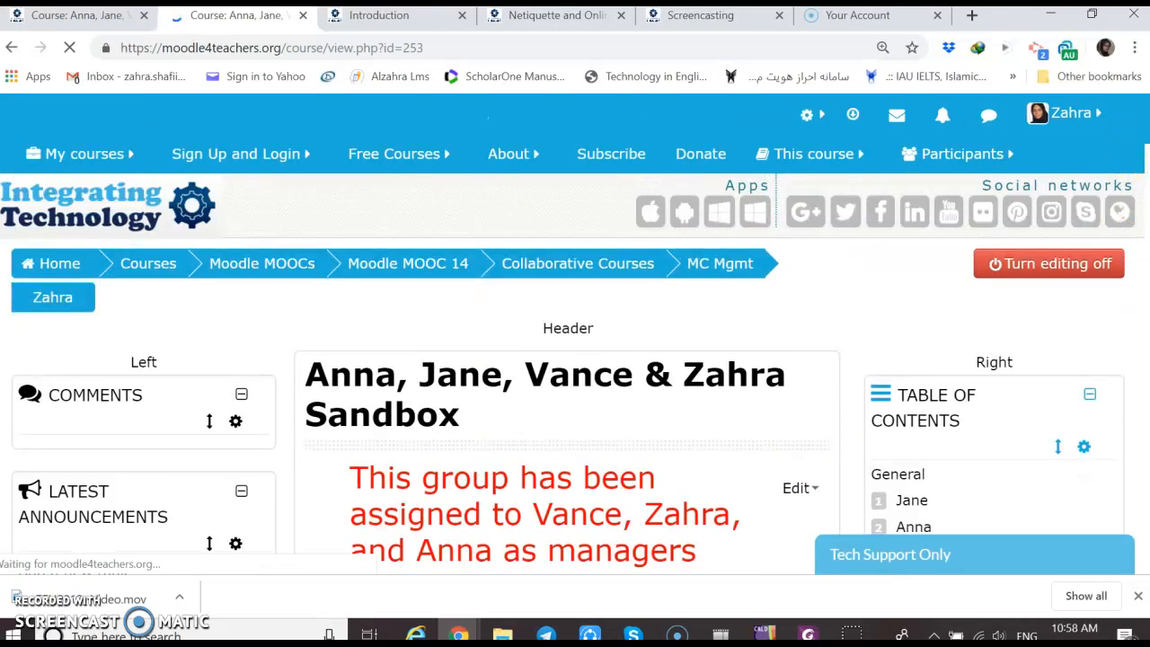
Open the course's badge management page and review the status and criteria of the WEEK1 badge
left_click_drag(1147, 148, 1145, 548)
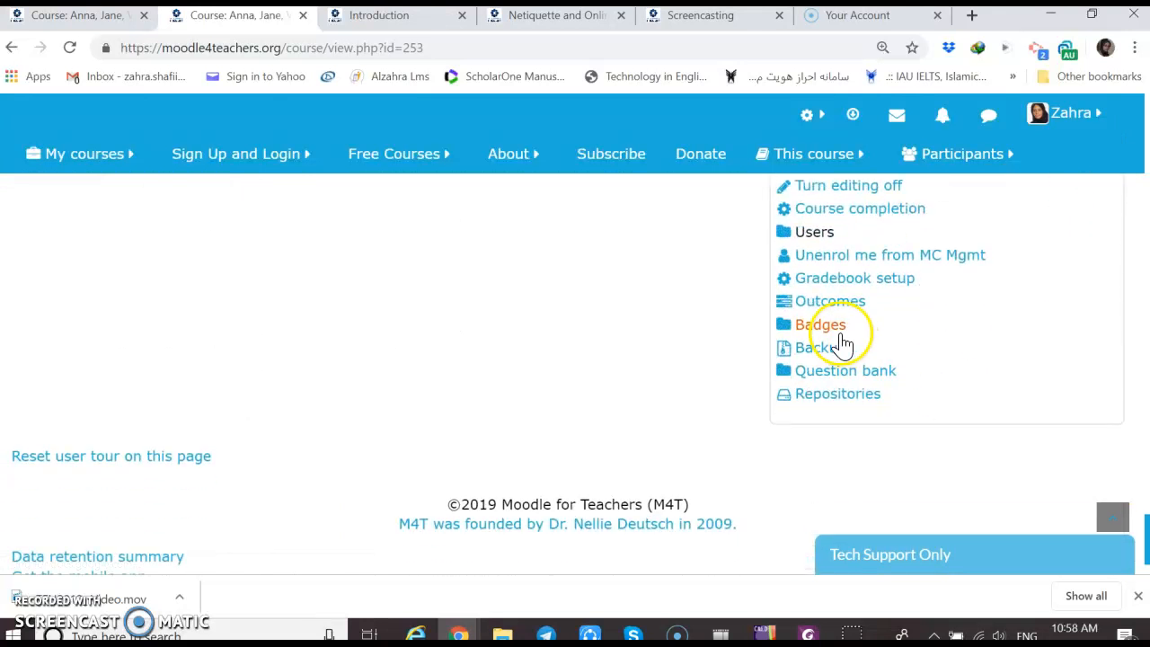
left_click(837, 331)
left_click(847, 348)
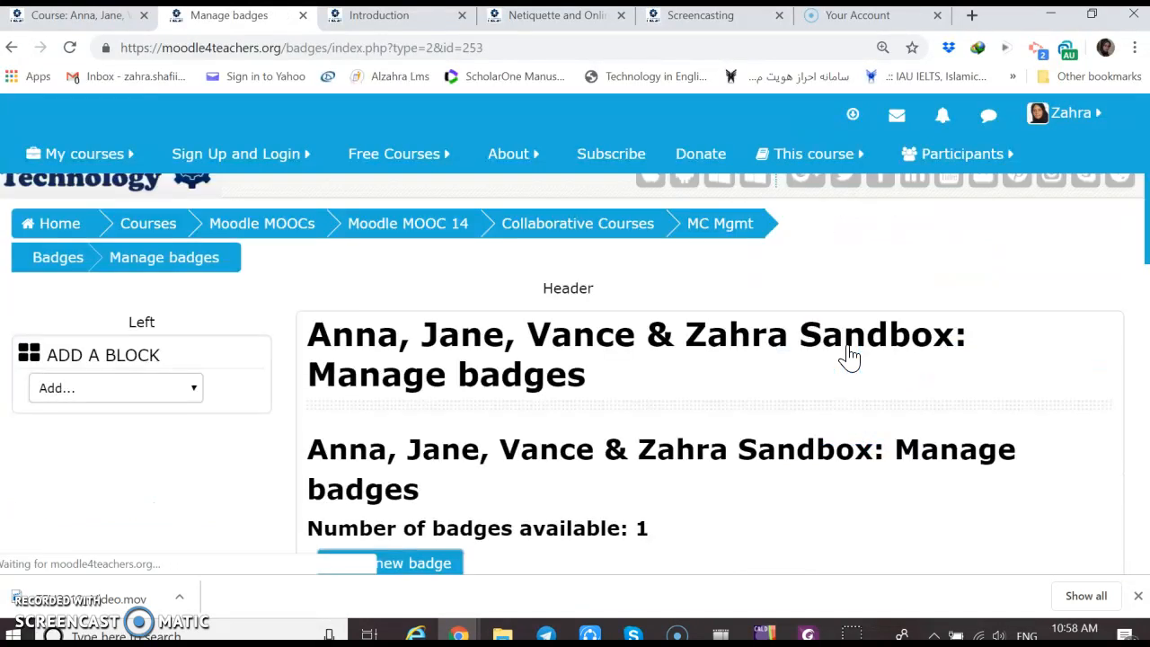
scroll(911, 365, "down", 3)
scroll(911, 364, "down", 2)
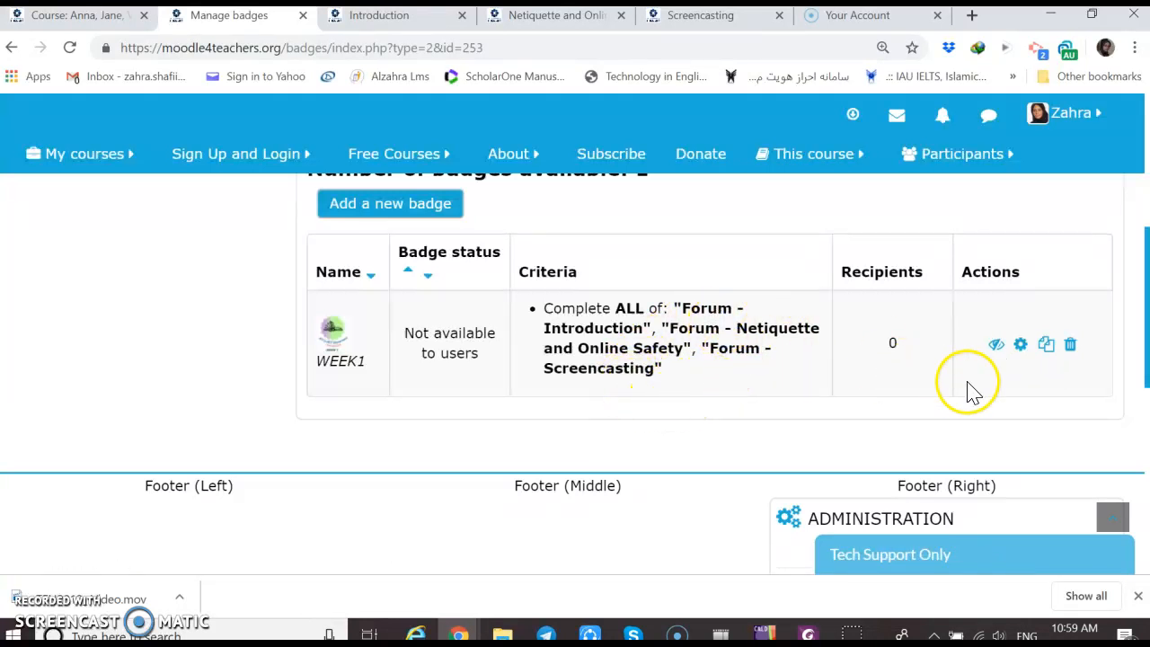
Open the WEEK1 badge for editing, look through its details, and return to the badge list
left_click(1022, 347)
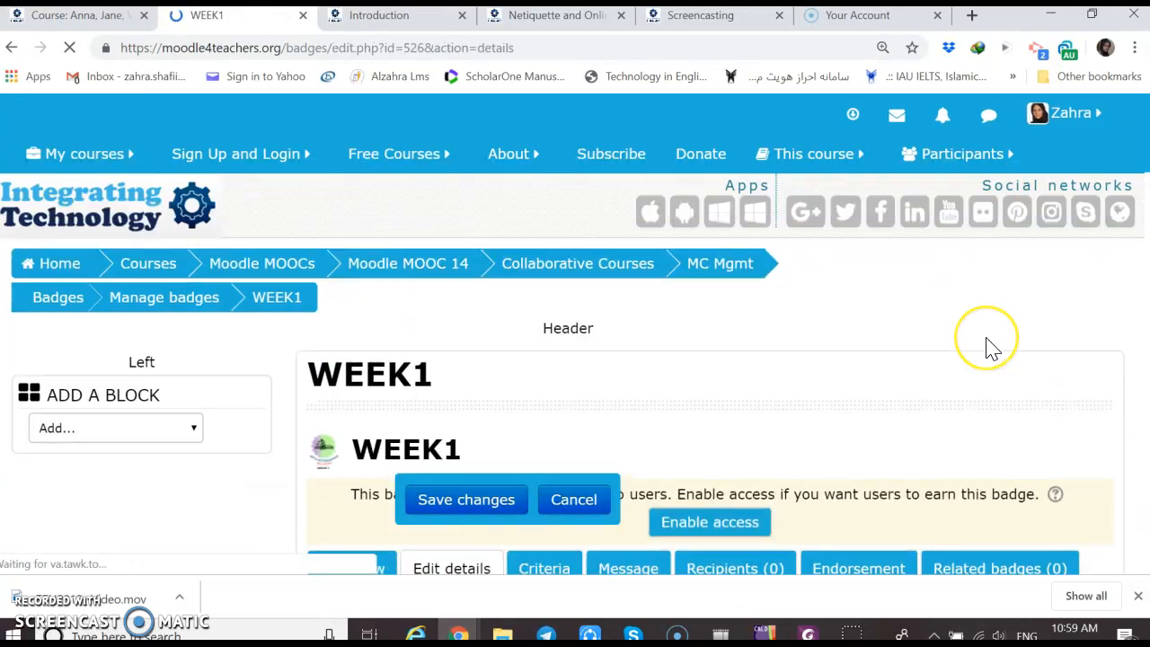
scroll(989, 346, "down", 5)
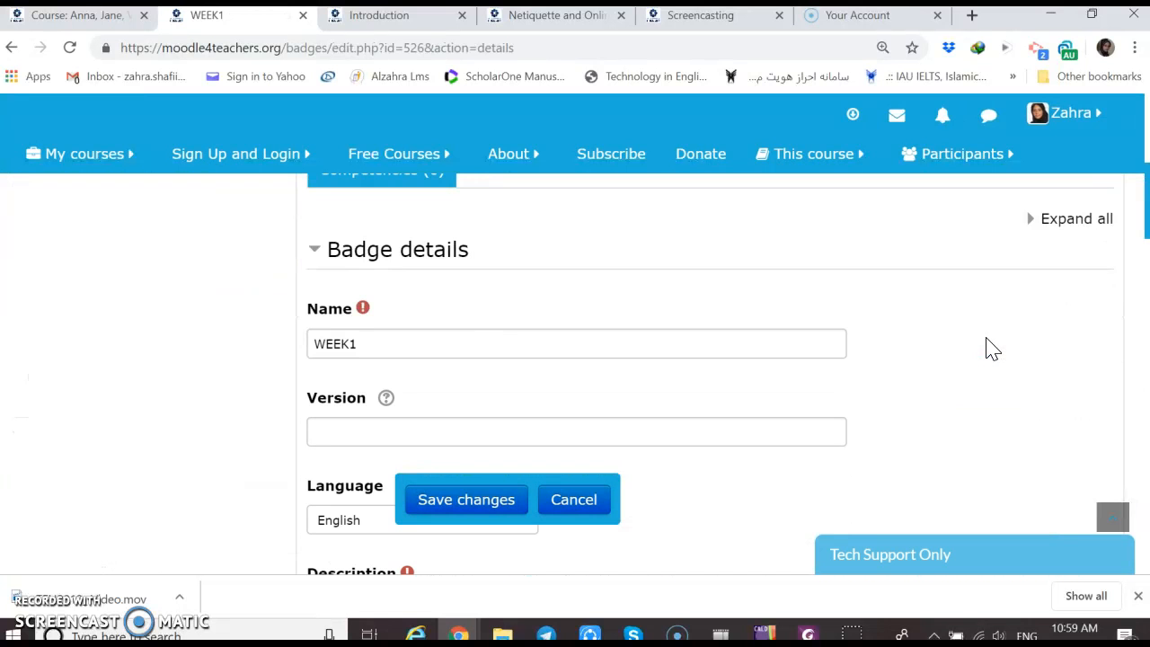
scroll(992, 349, "down", 4)
scroll(992, 348, "down", 9)
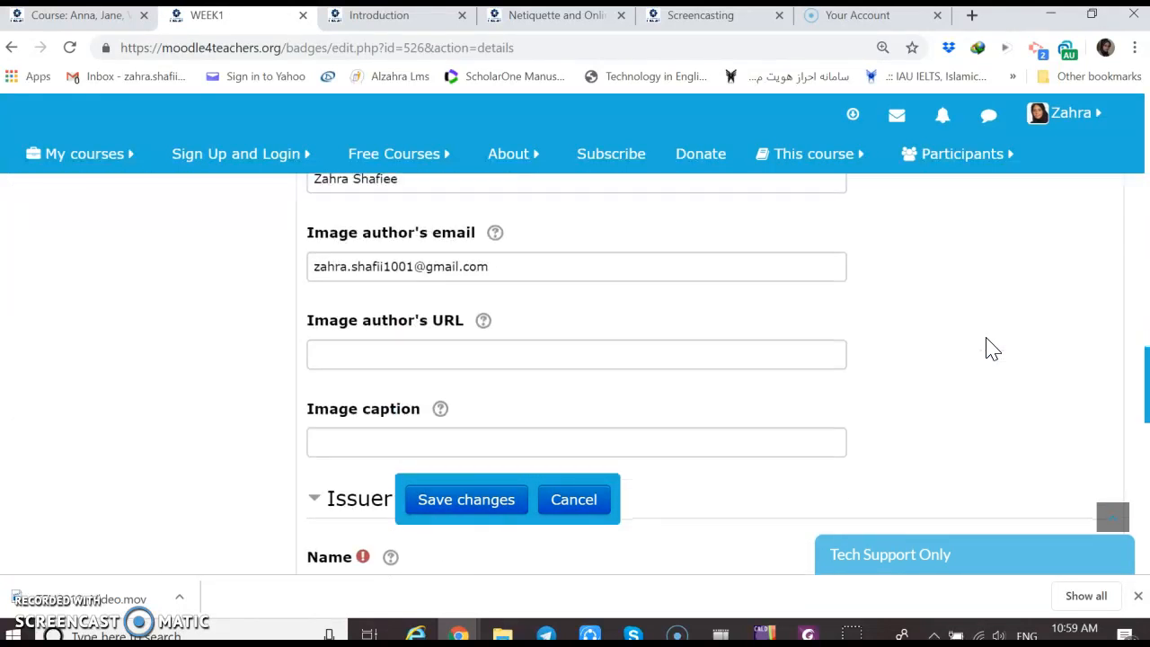
scroll(991, 349, "down", 1)
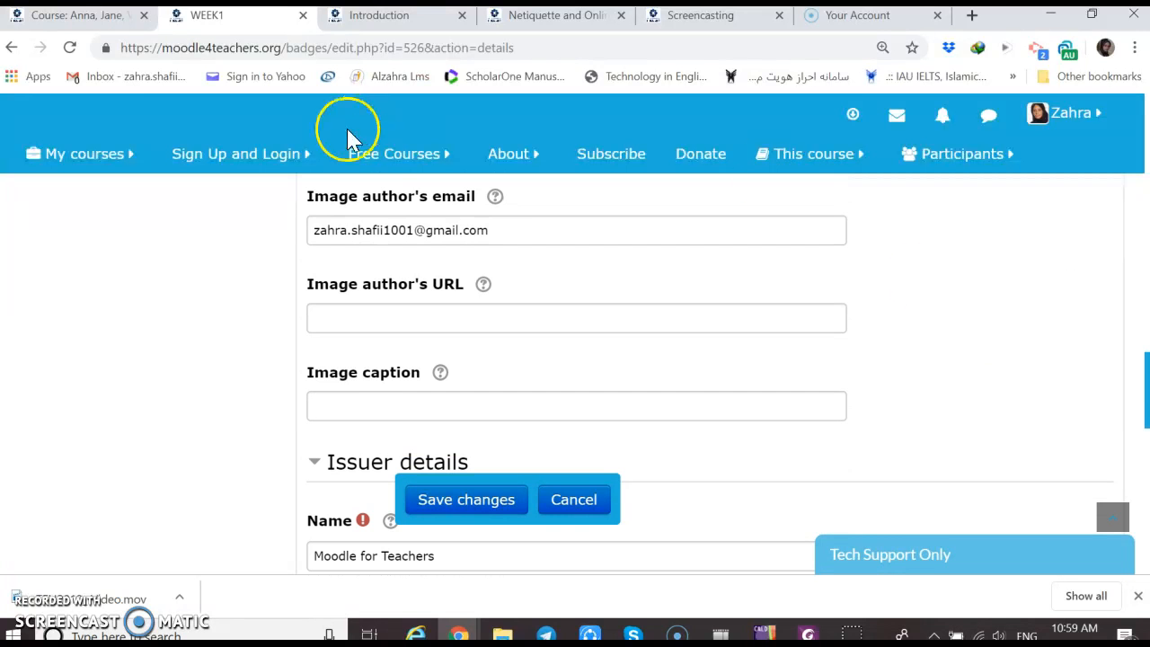
left_click(13, 49)
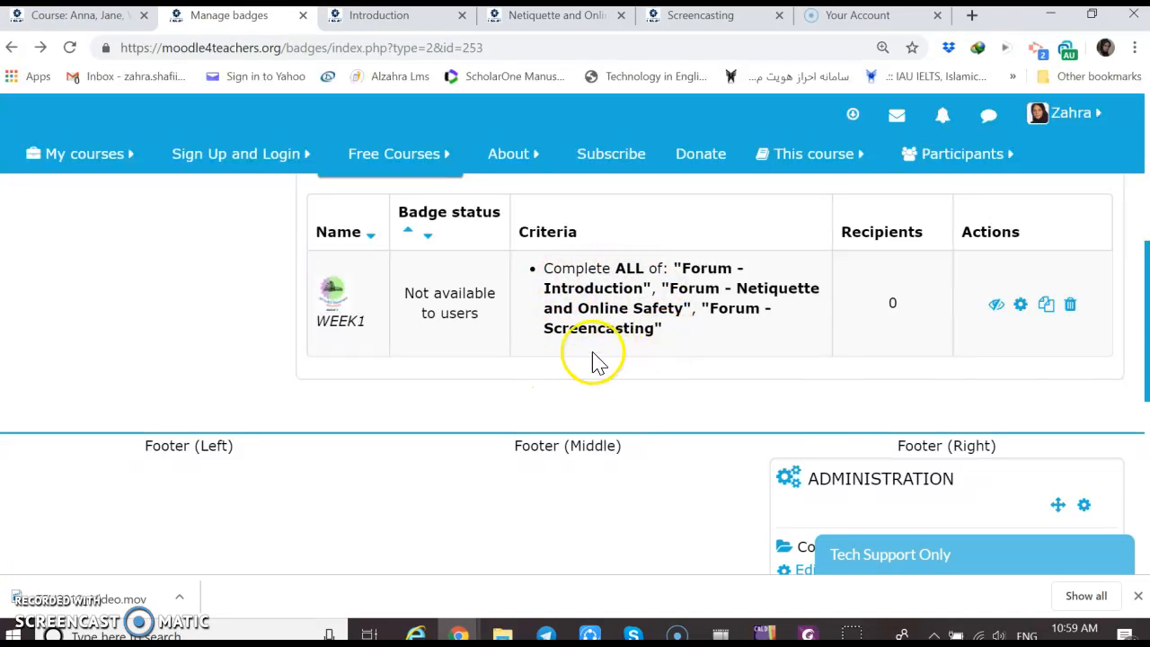
left_click(407, 232)
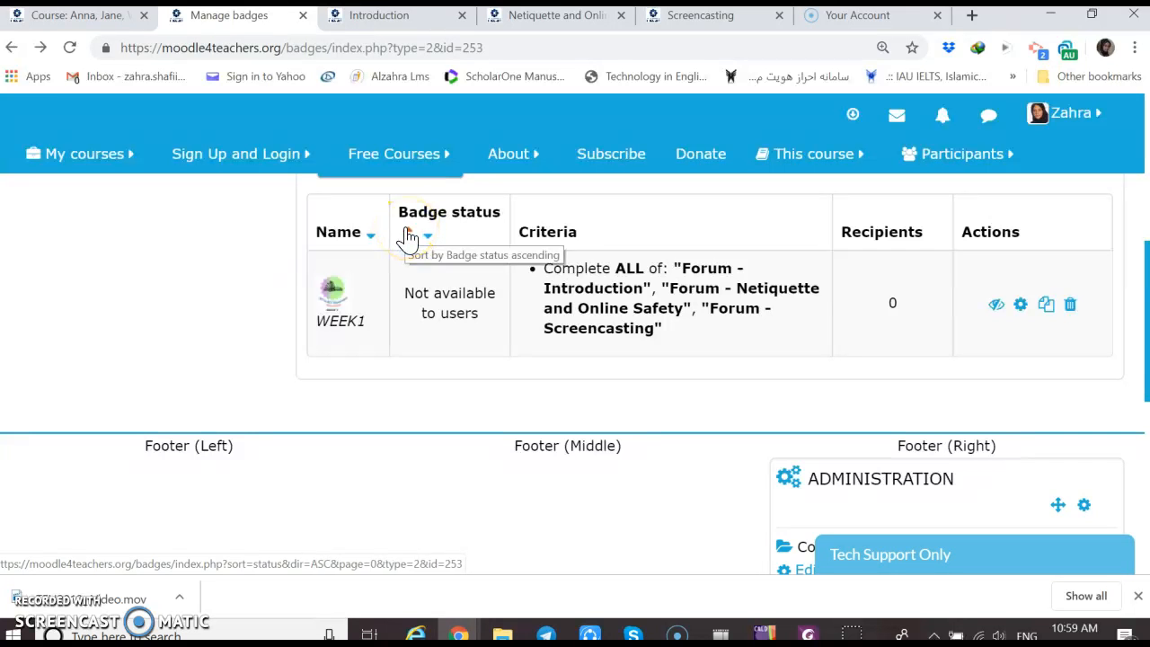
left_click(426, 241)
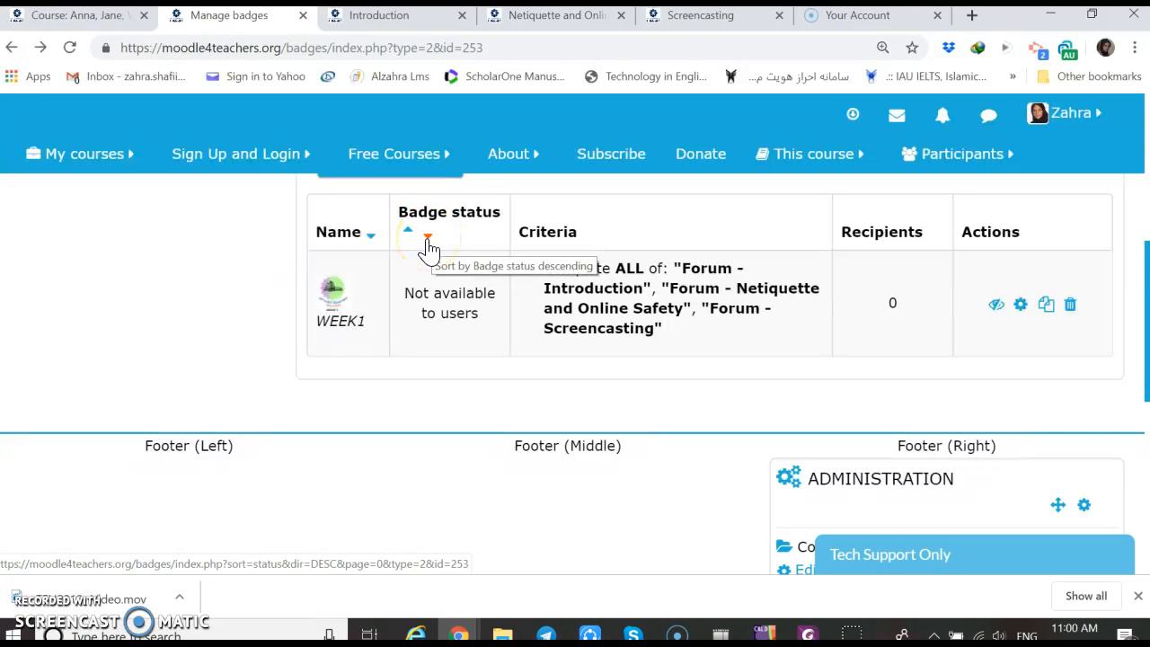
left_click(409, 235)
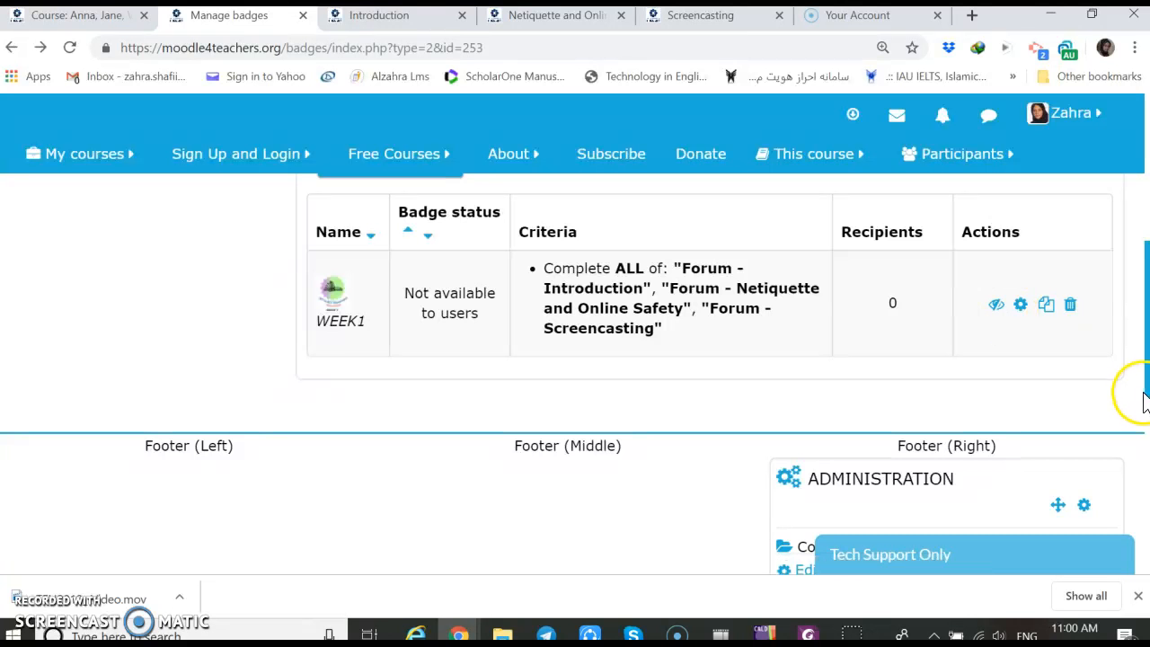
Reopen the group's Sandbox course and glance at the open Introduction and Netiquette and Online Safety forums before returning to it
left_click(106, 158)
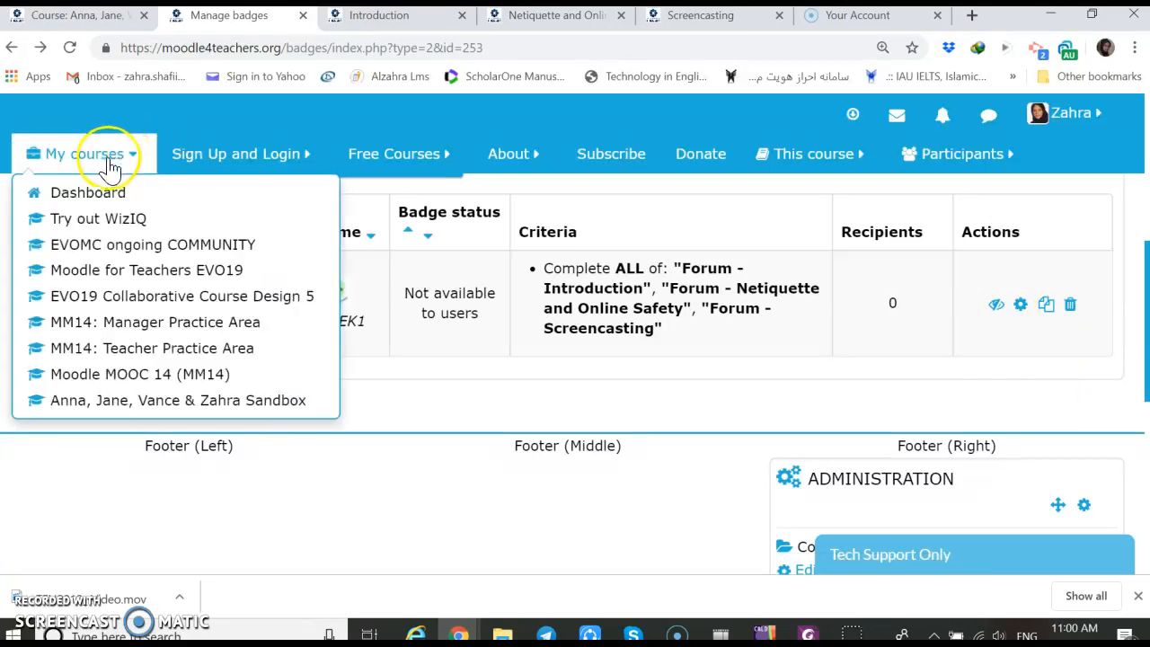
left_click(126, 402)
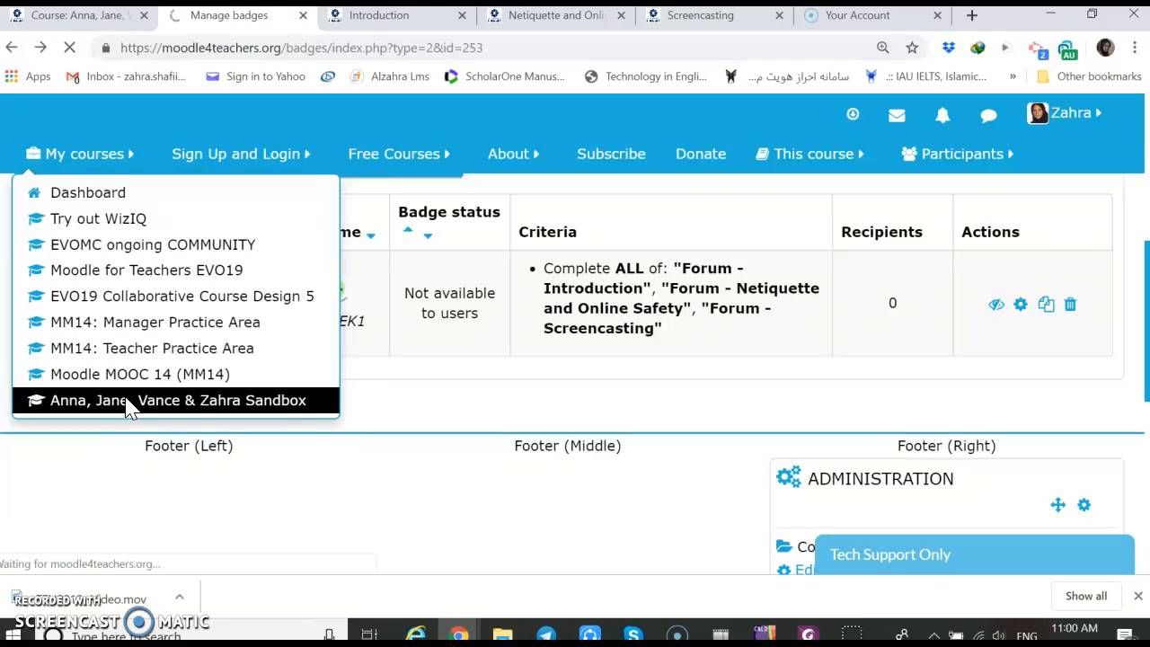
left_click(369, 25)
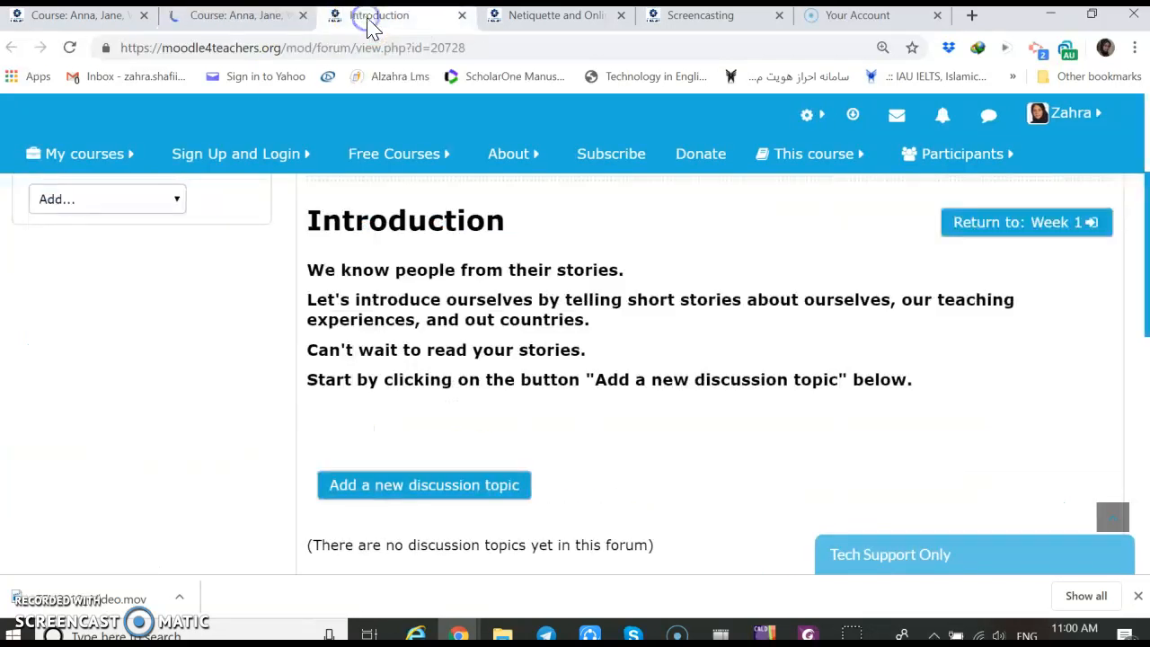
left_click(526, 19)
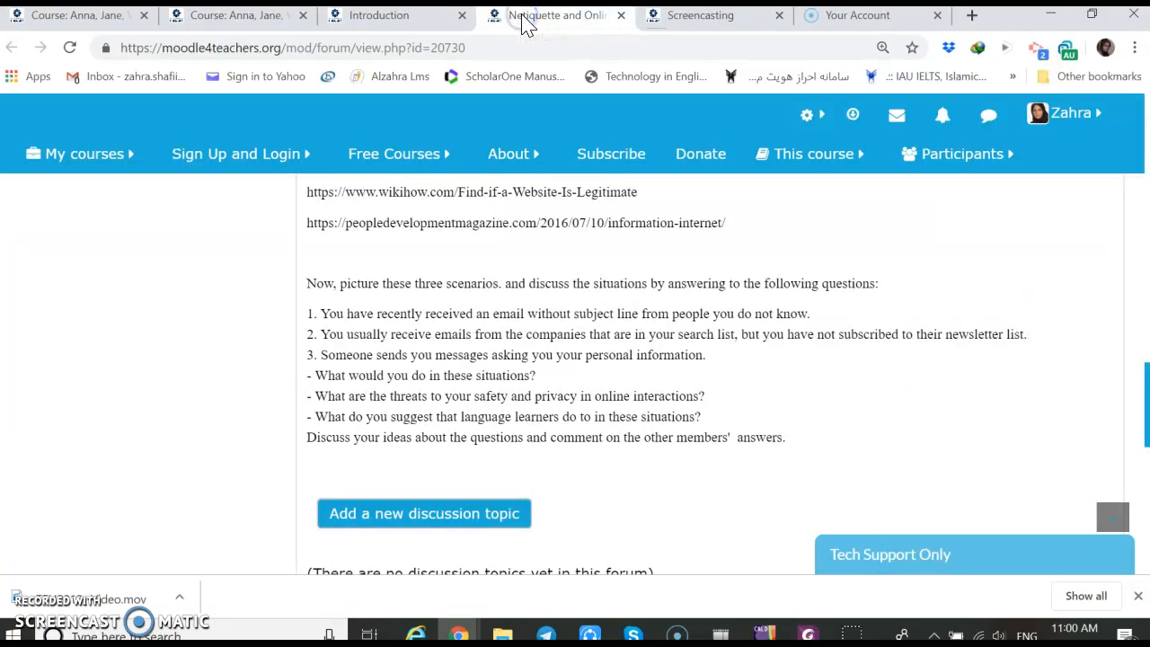
left_click(77, 21)
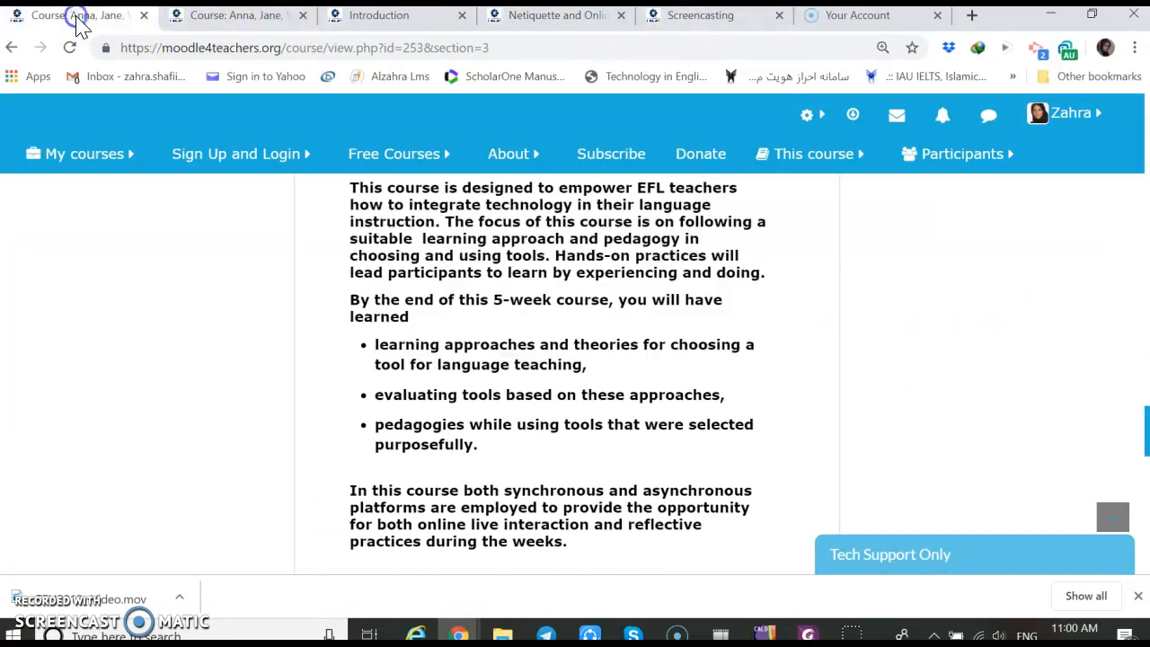
left_click(235, 20)
Open the Week 1 section of the ICT in Language Classroom course
scroll(321, 377, "down", 4)
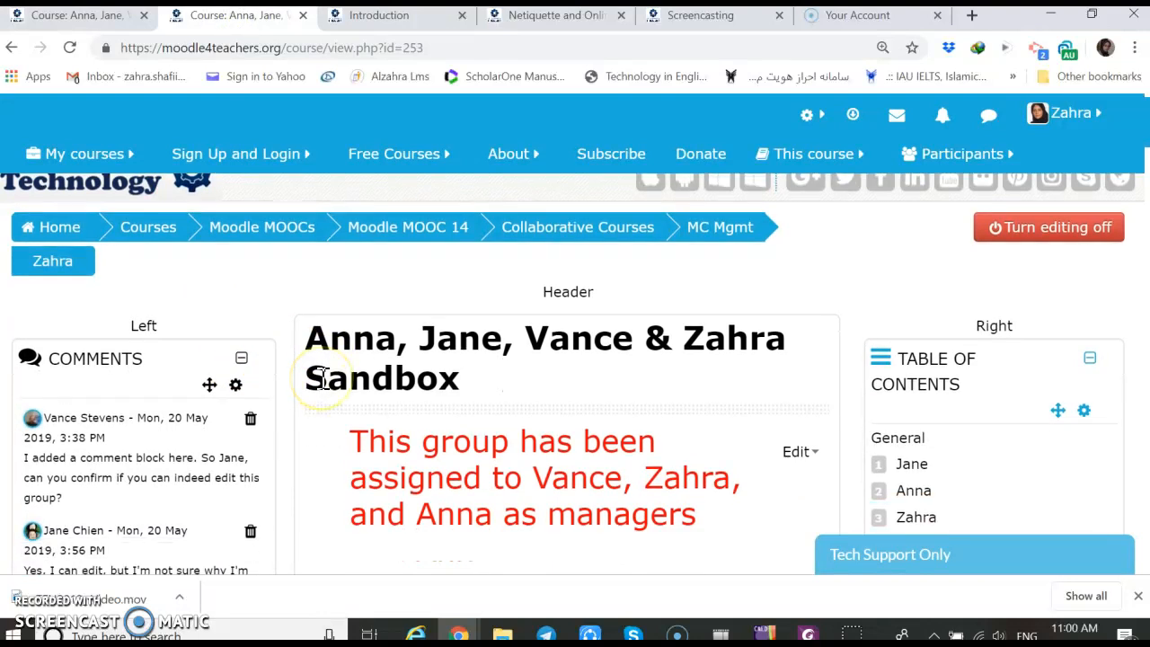
scroll(323, 378, "down", 20)
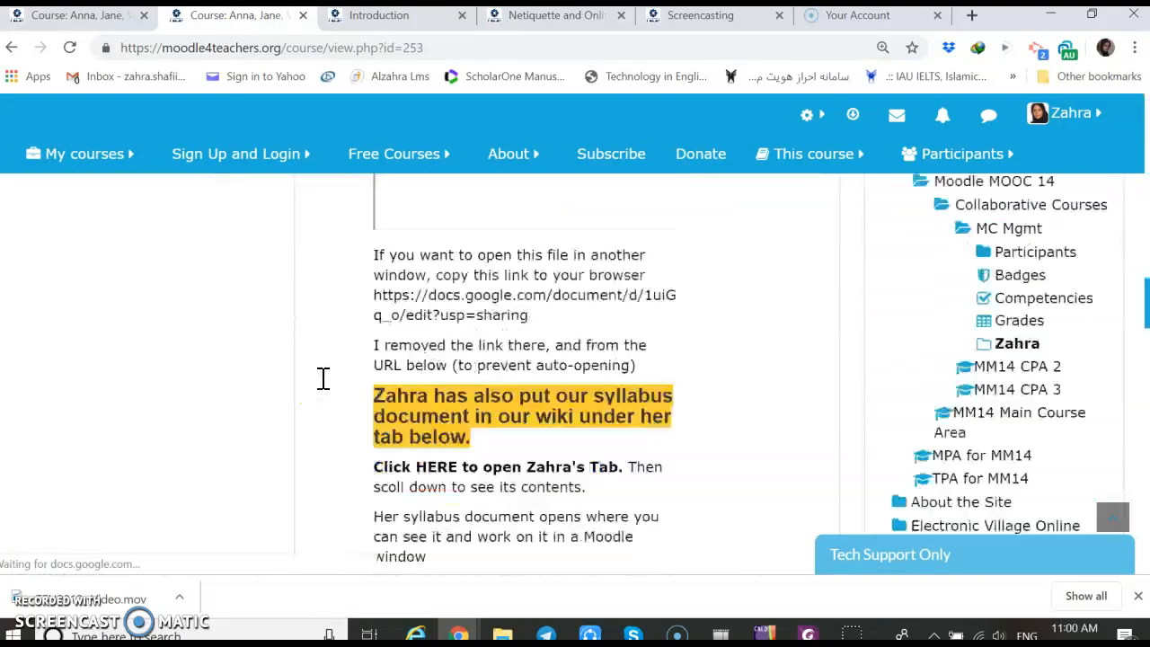
scroll(323, 377, "down", 10)
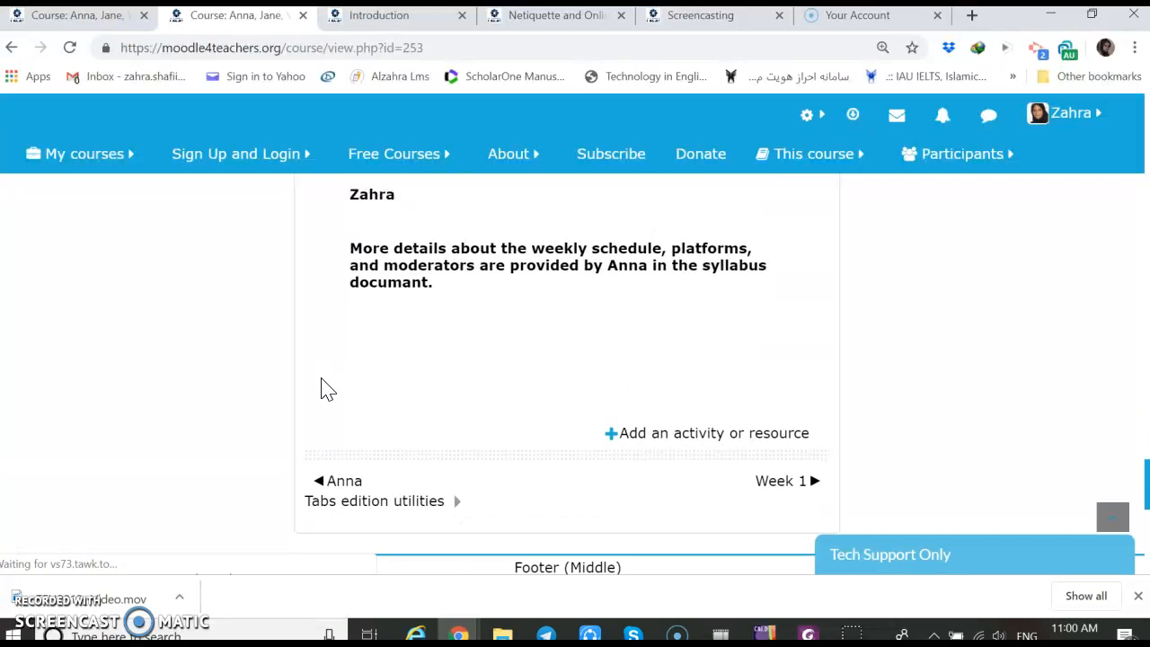
scroll(324, 388, "up", 6)
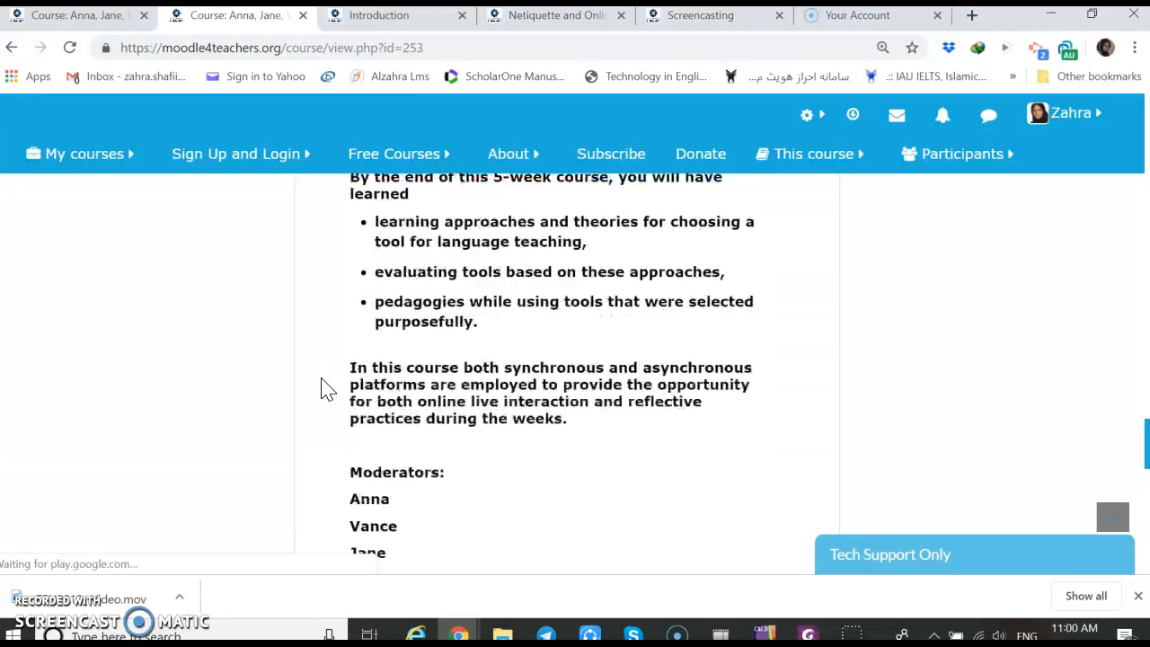
scroll(327, 389, "up", 4)
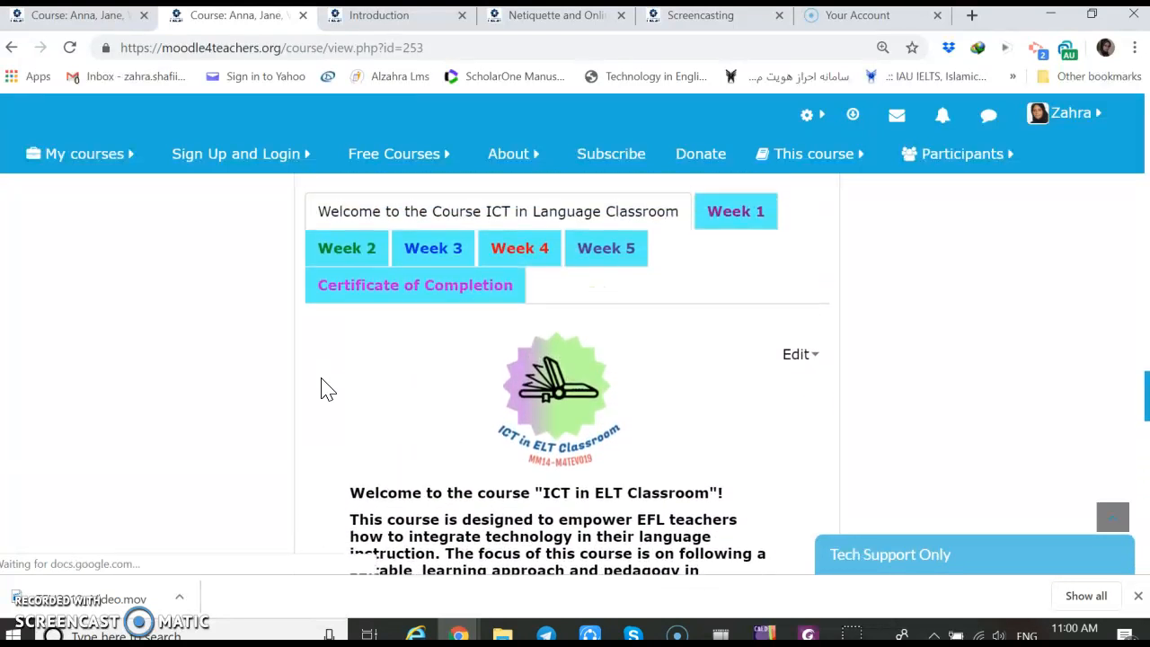
left_click(735, 257)
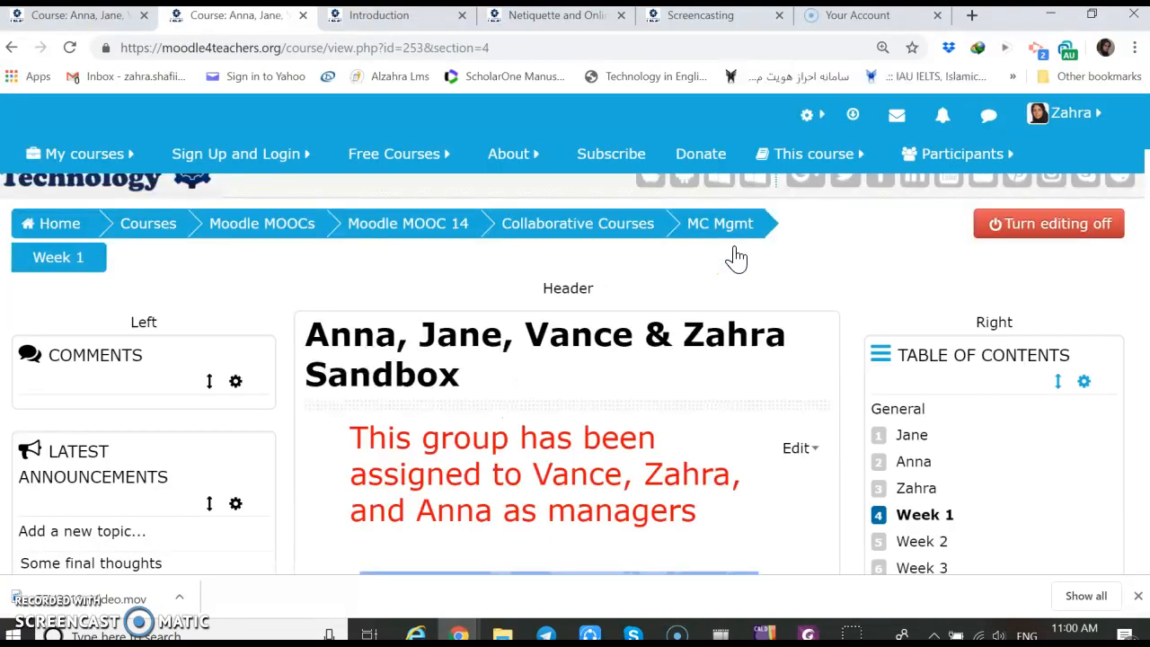
Open the settings of the Introduction forum in Week 1 for editing
scroll(735, 257, "down", 1)
scroll(735, 257, "down", 15)
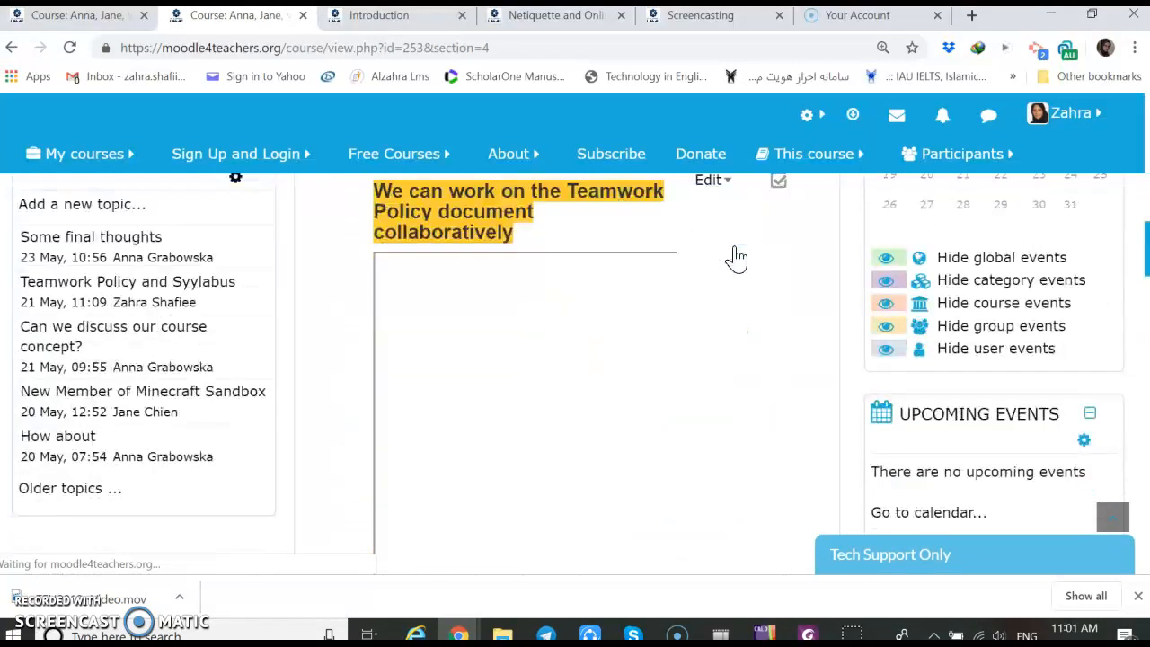
scroll(736, 259, "down", 8)
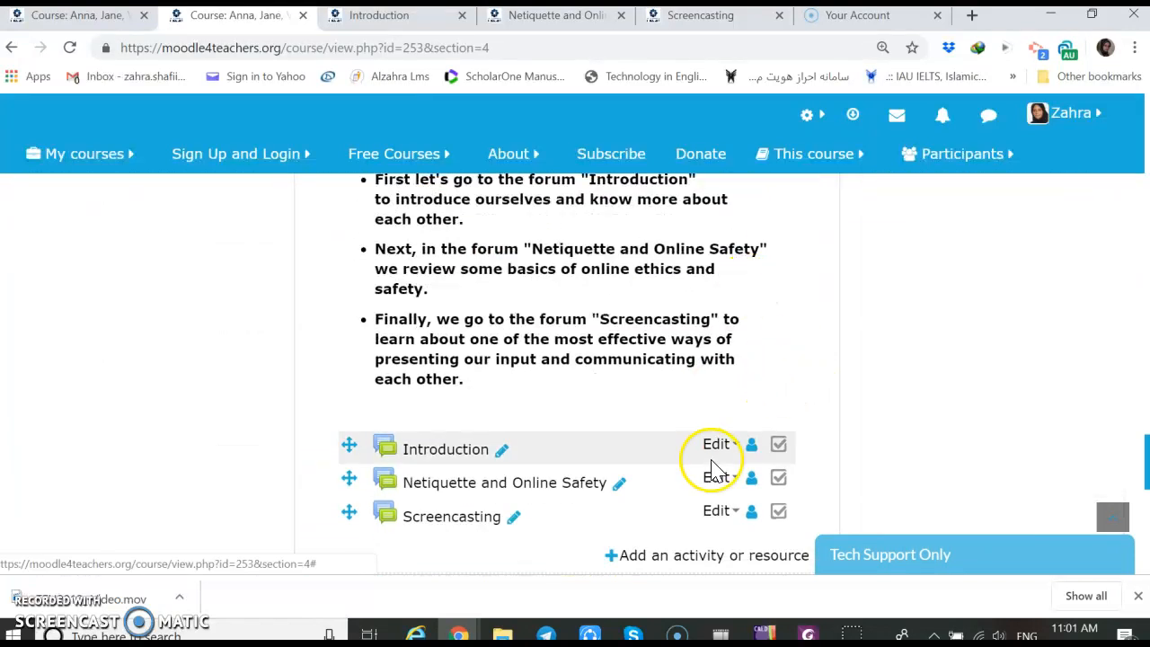
left_click(715, 449)
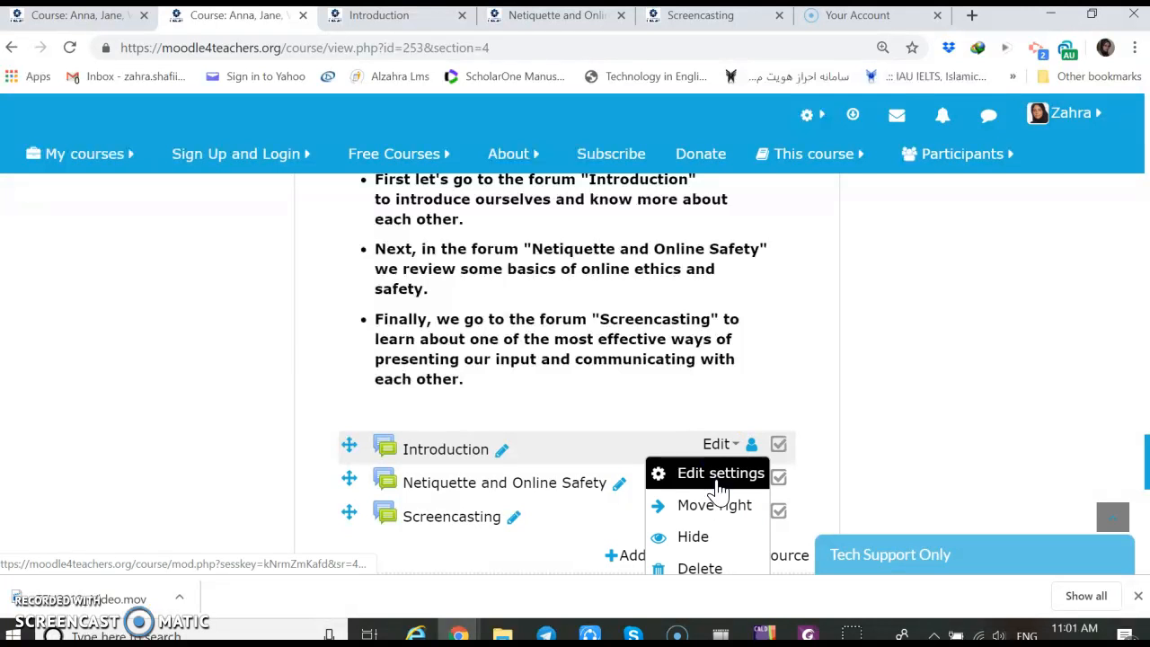
left_click(716, 478)
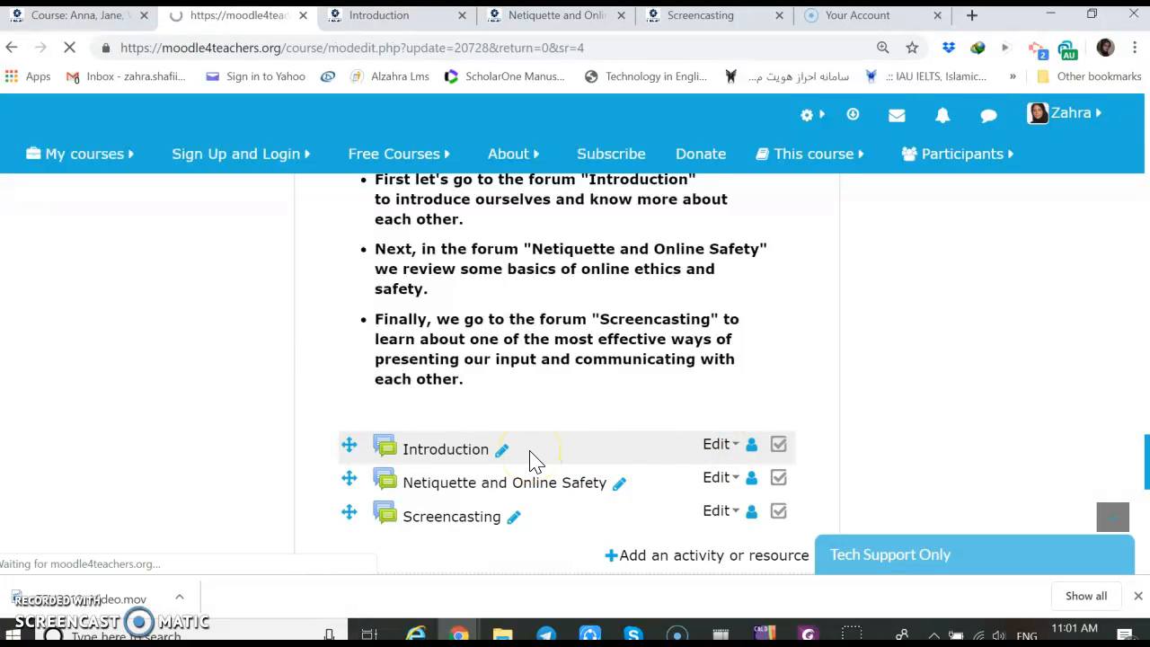
Look through the Introduction forum's settings, expanding Common module settings and Restrict access
scroll(530, 461, "down", 5)
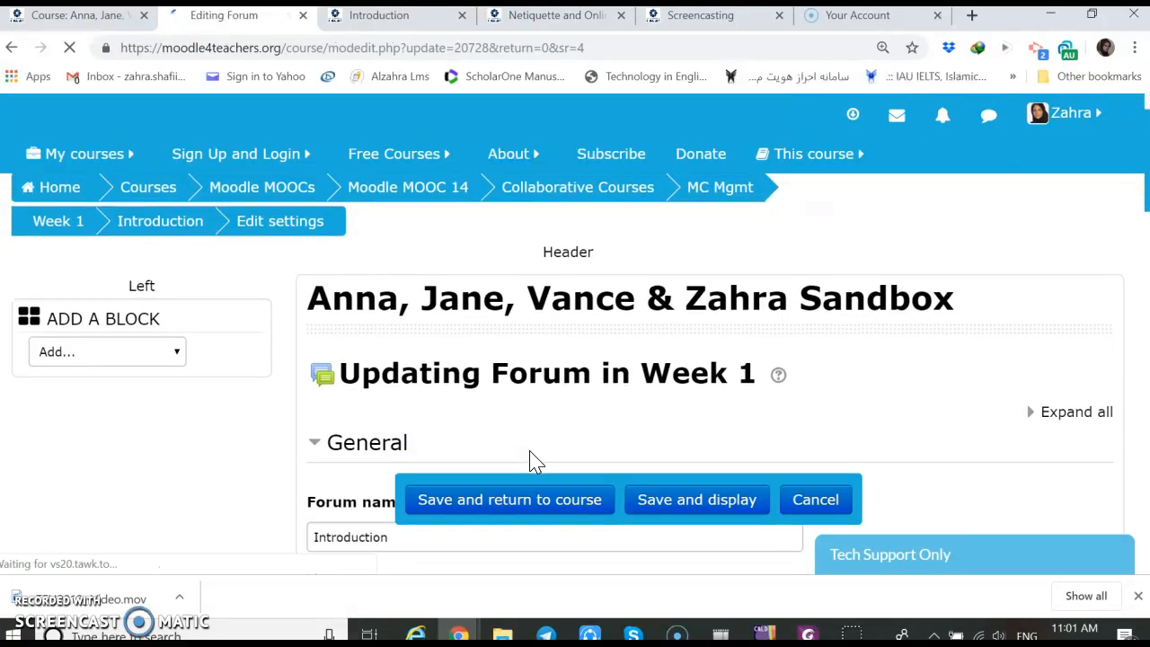
scroll(530, 461, "down", 5)
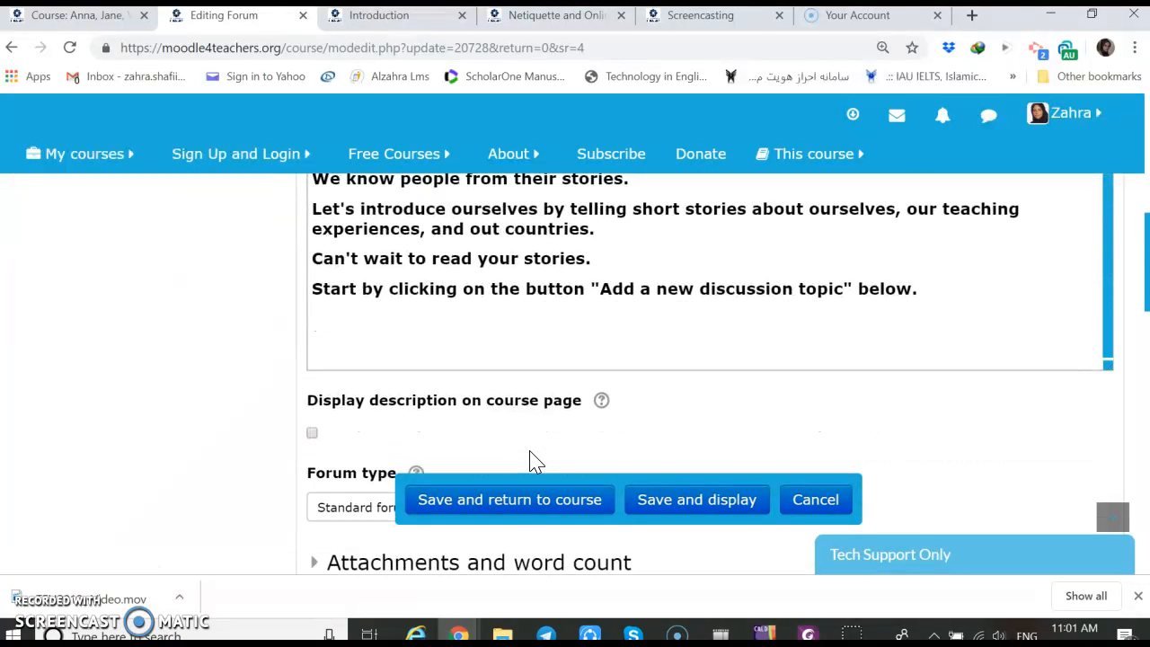
scroll(531, 461, "down", 2)
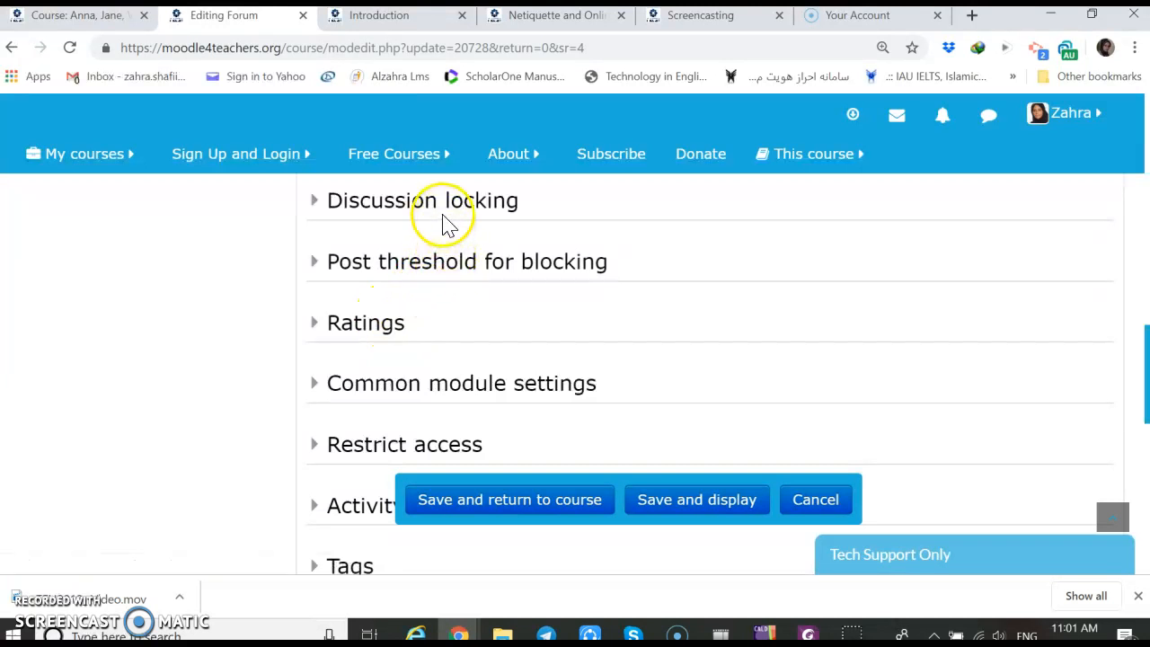
left_click(446, 397)
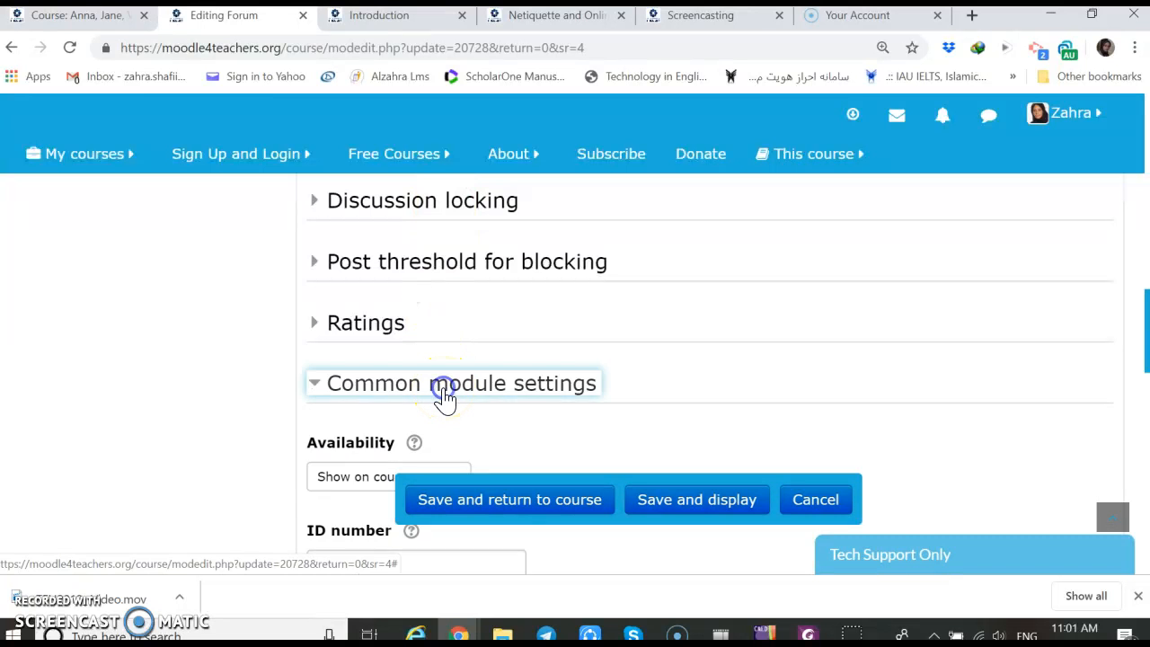
scroll(445, 397, "down", 5)
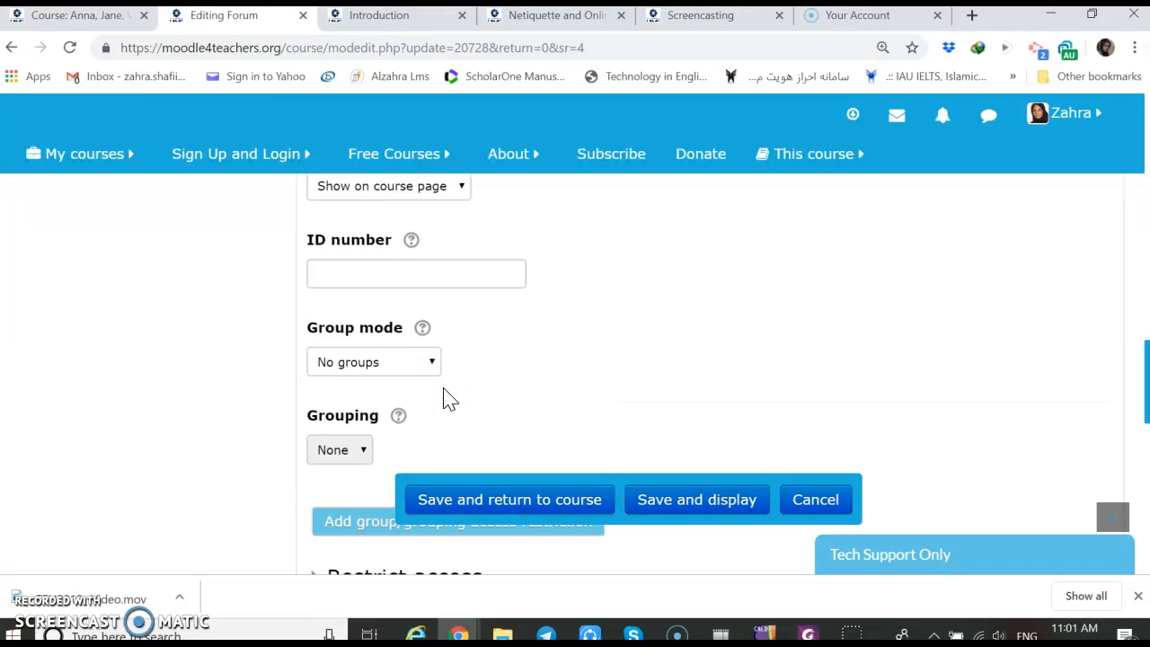
scroll(447, 399, "down", 1)
left_click(446, 398)
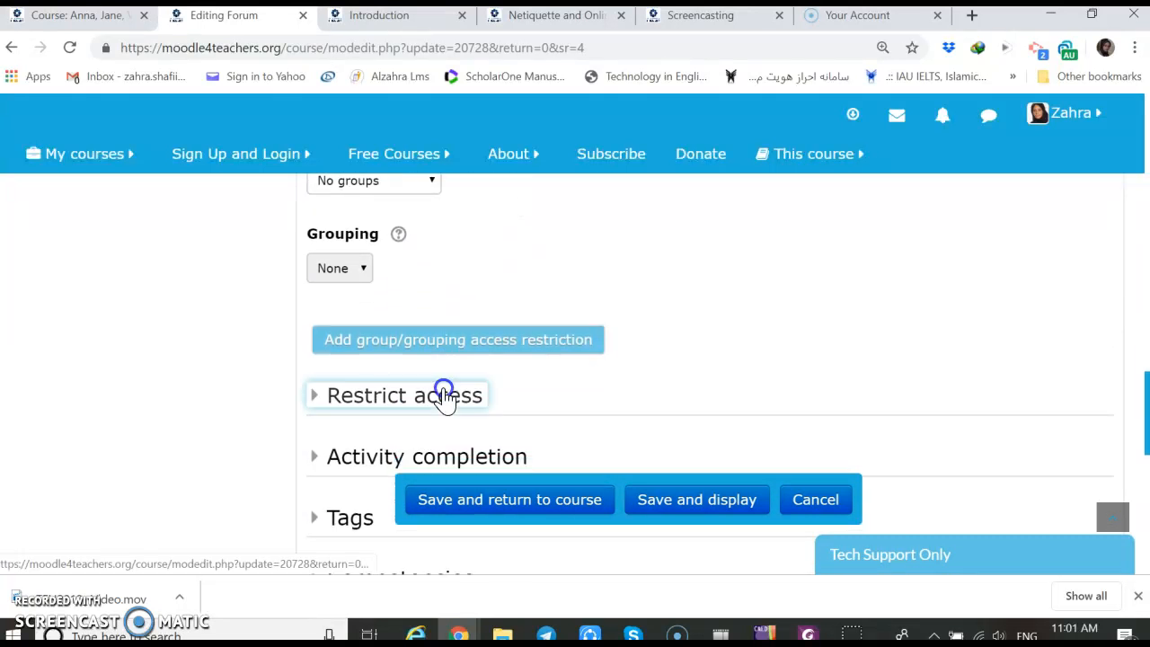
scroll(445, 399, "down", 3)
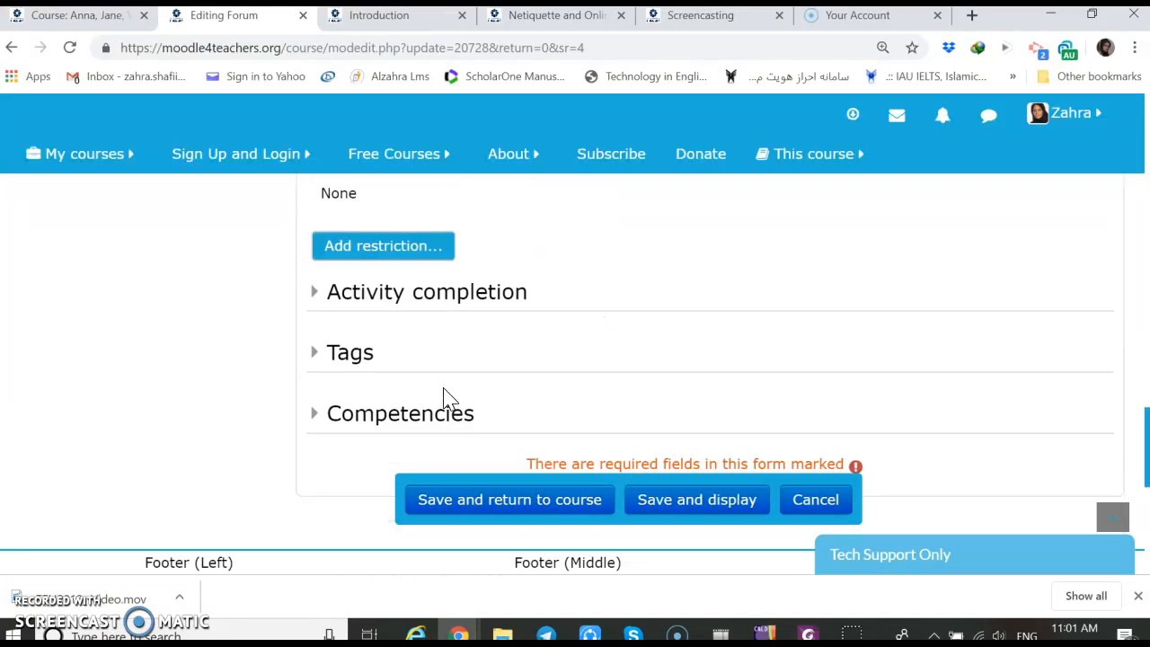
Set the Introduction forum's completion tracking to "Show activity as complete when conditions are met"
left_click(474, 303)
scroll(476, 310, "down", 1)
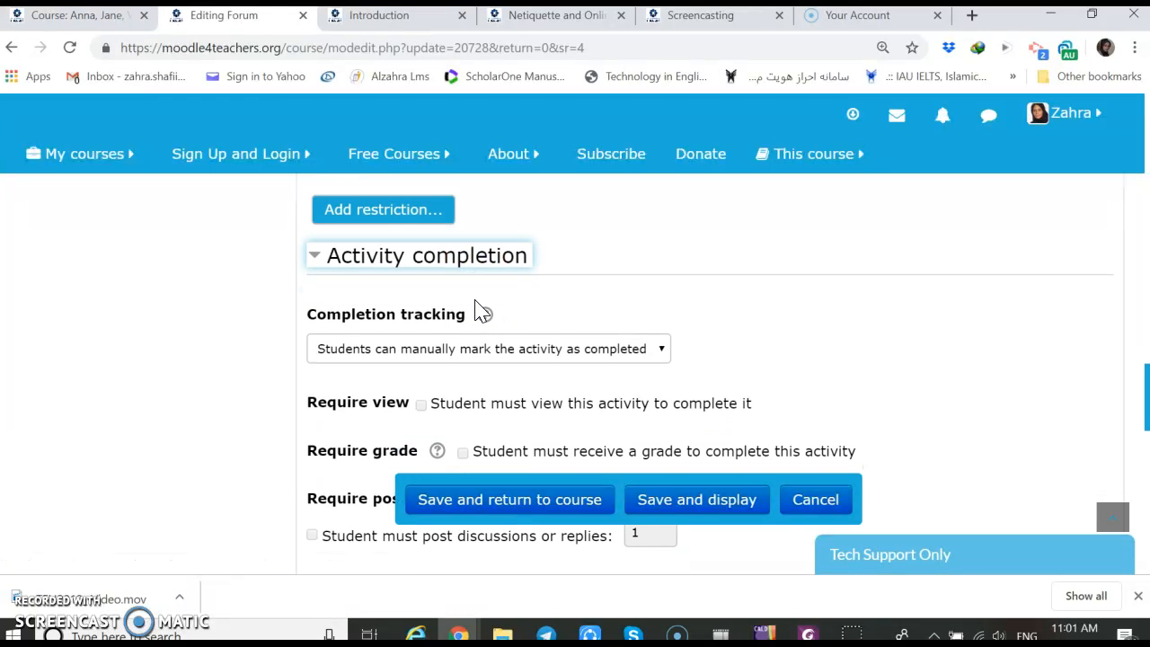
scroll(477, 308, "down", 1)
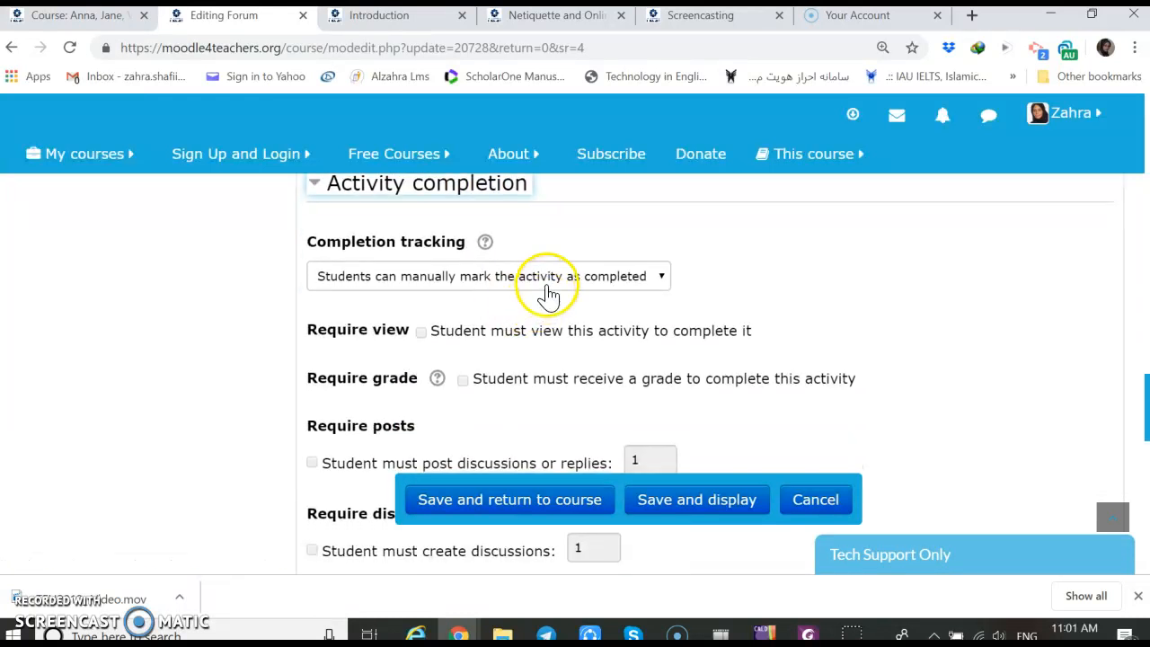
left_click(660, 282)
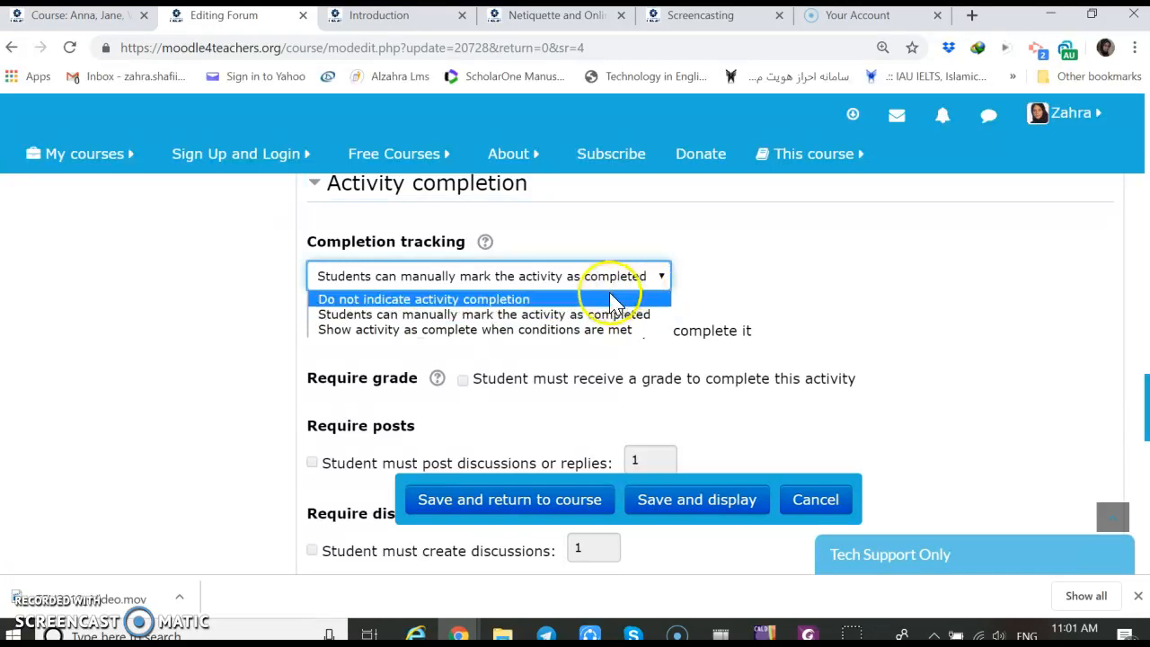
left_click(530, 338)
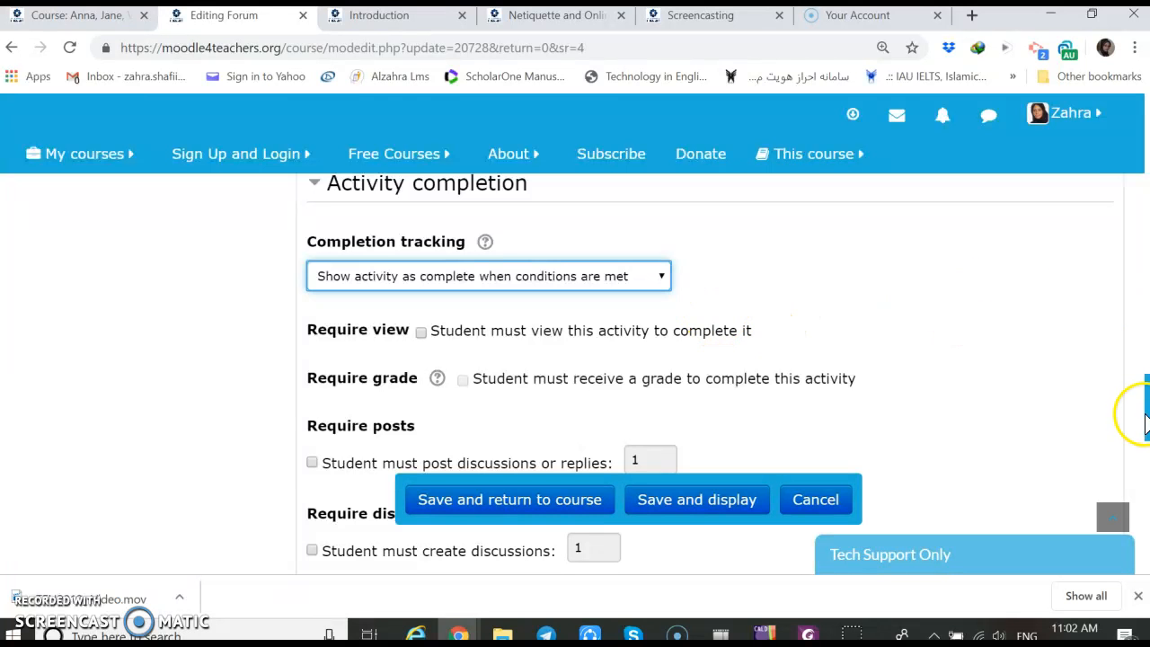
Require students to post 2 replies in the Introduction forum as its completion condition
left_click_drag(1143, 429, 1143, 436)
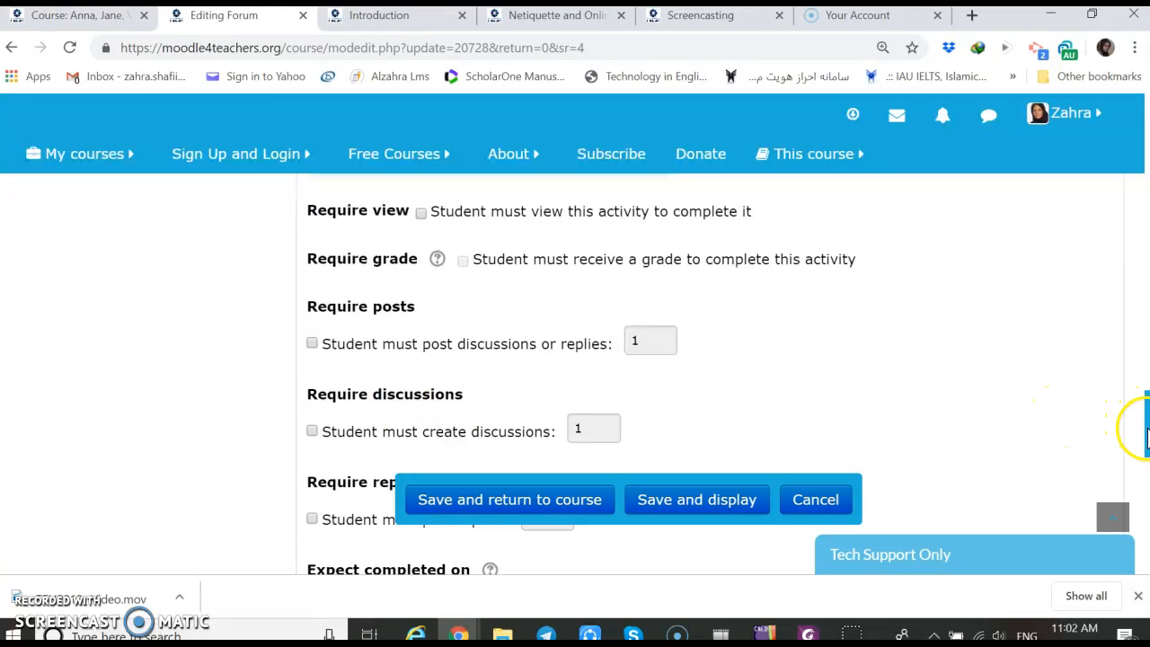
left_click_drag(1146, 431, 1147, 459)
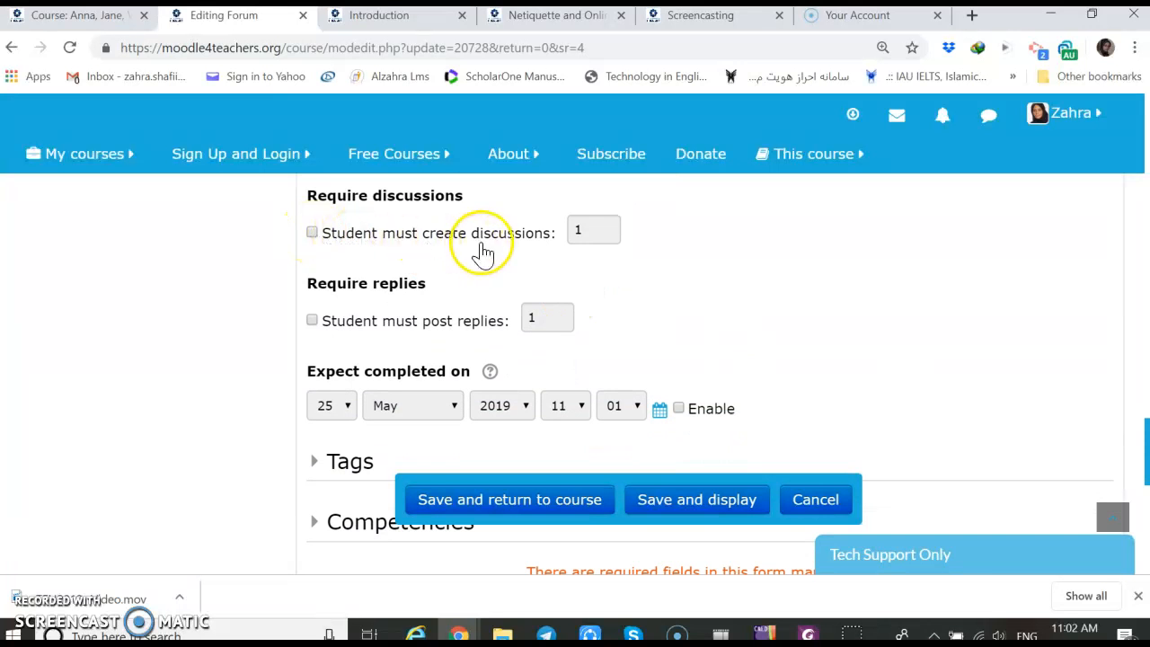
left_click(312, 321)
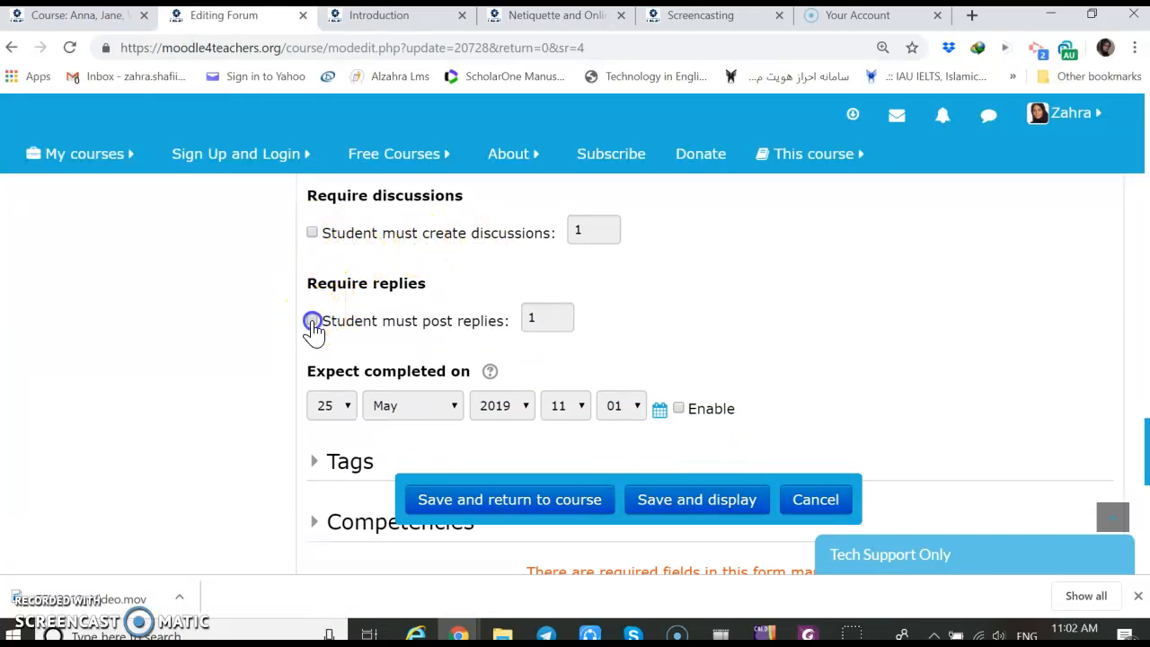
left_click(535, 320)
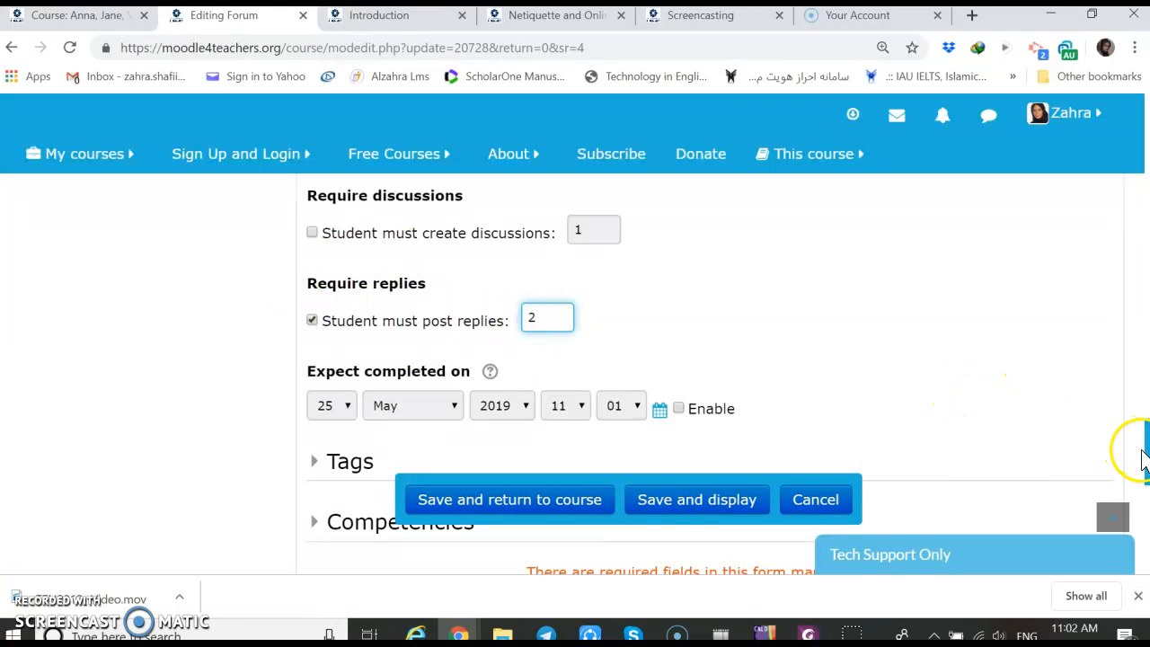
Review the remaining completion conditions, then save the Introduction forum's settings and return to the course
scroll(1143, 458, "down", 2)
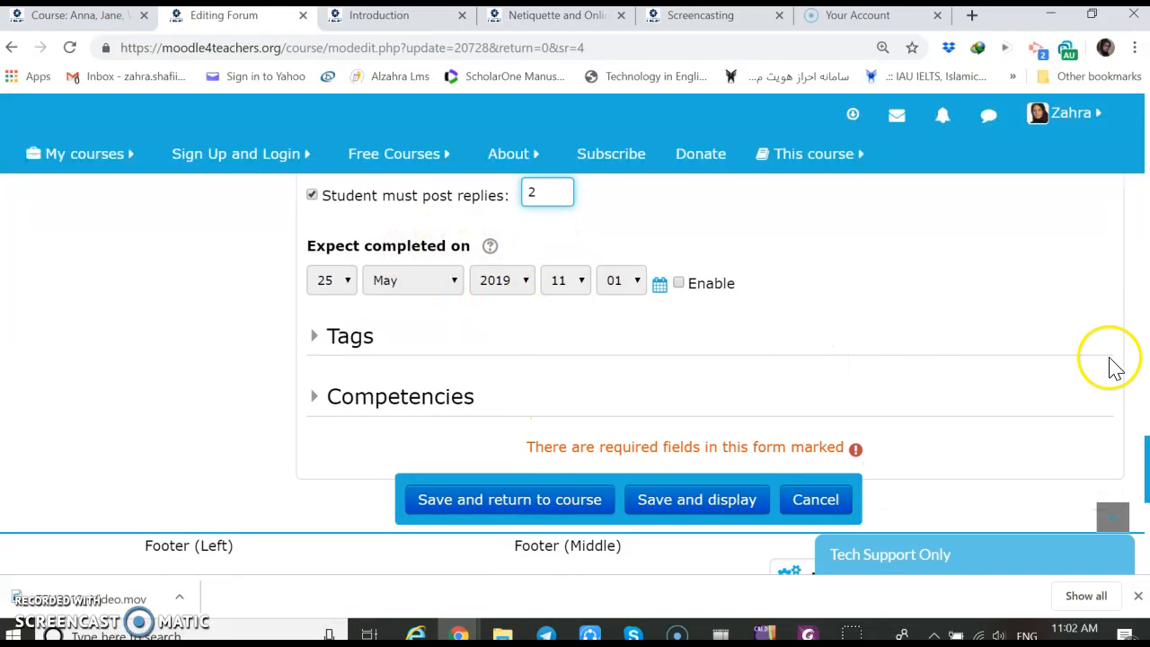
left_click_drag(1145, 462, 1145, 418)
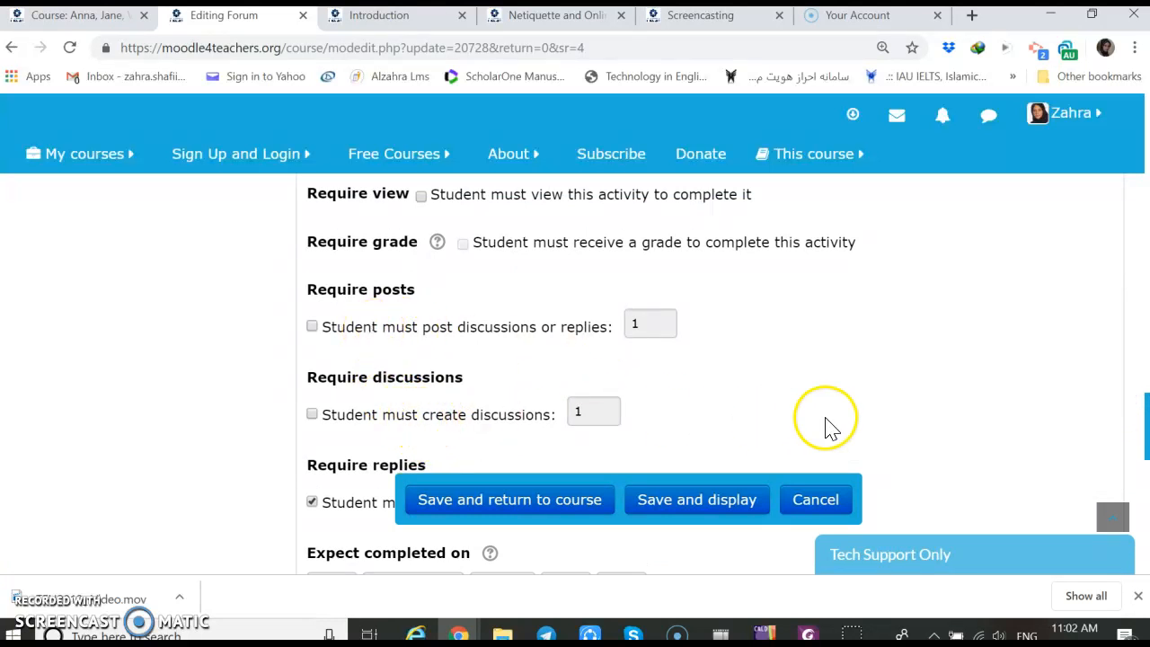
left_click_drag(1145, 457, 1145, 487)
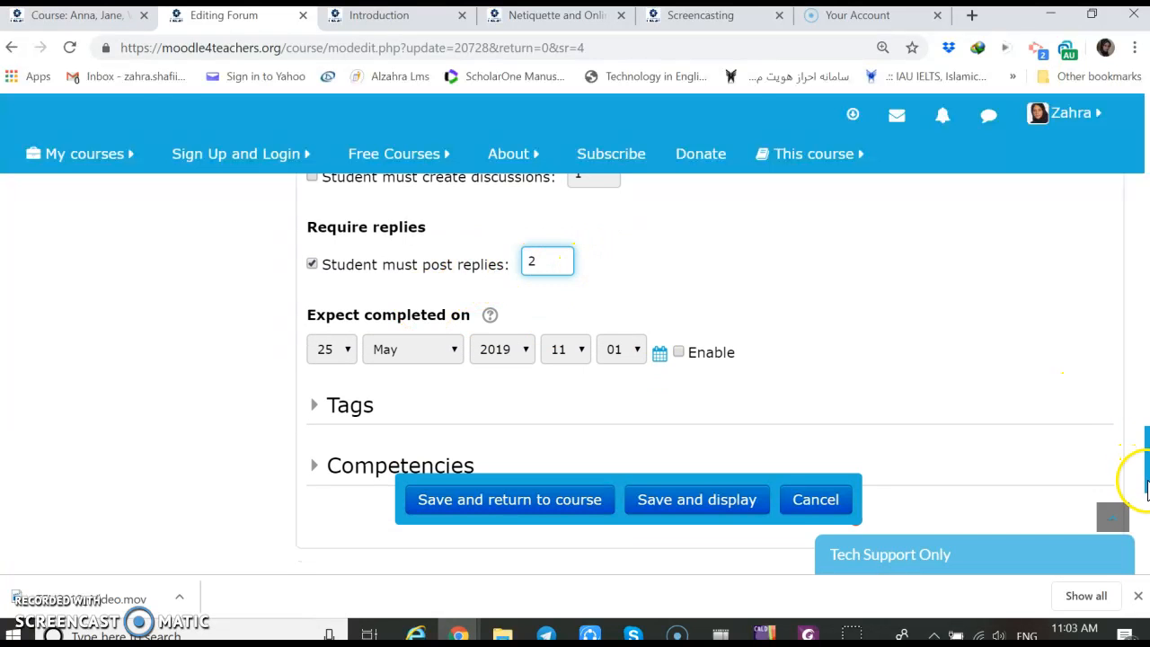
left_click_drag(1144, 485, 1146, 490)
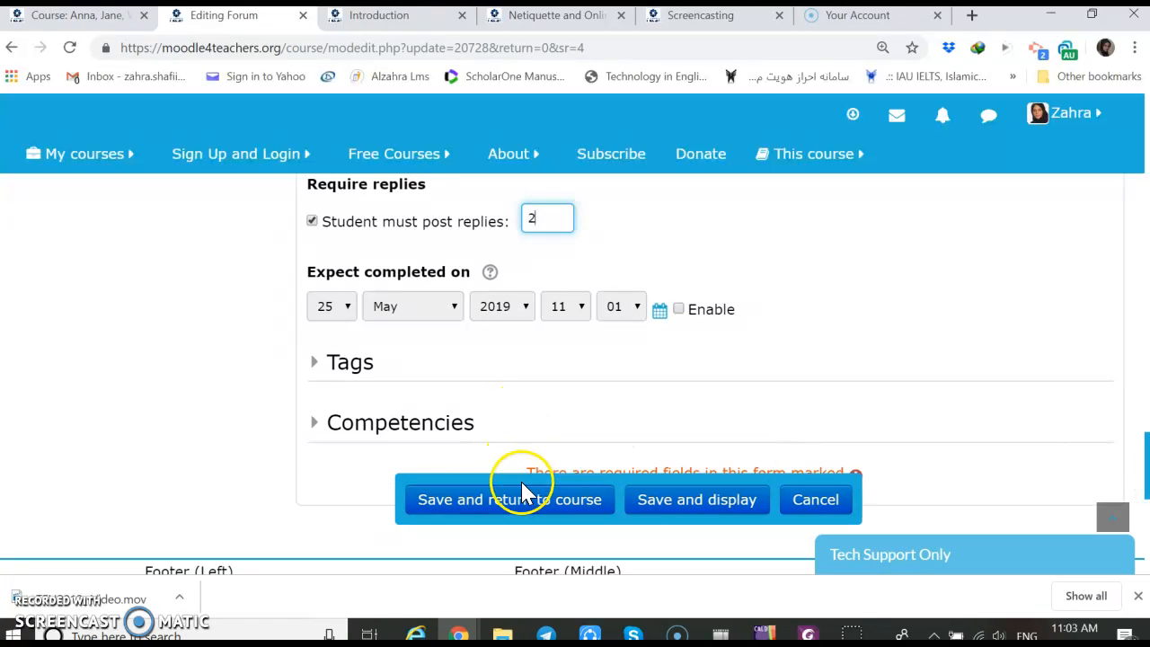
left_click(527, 510)
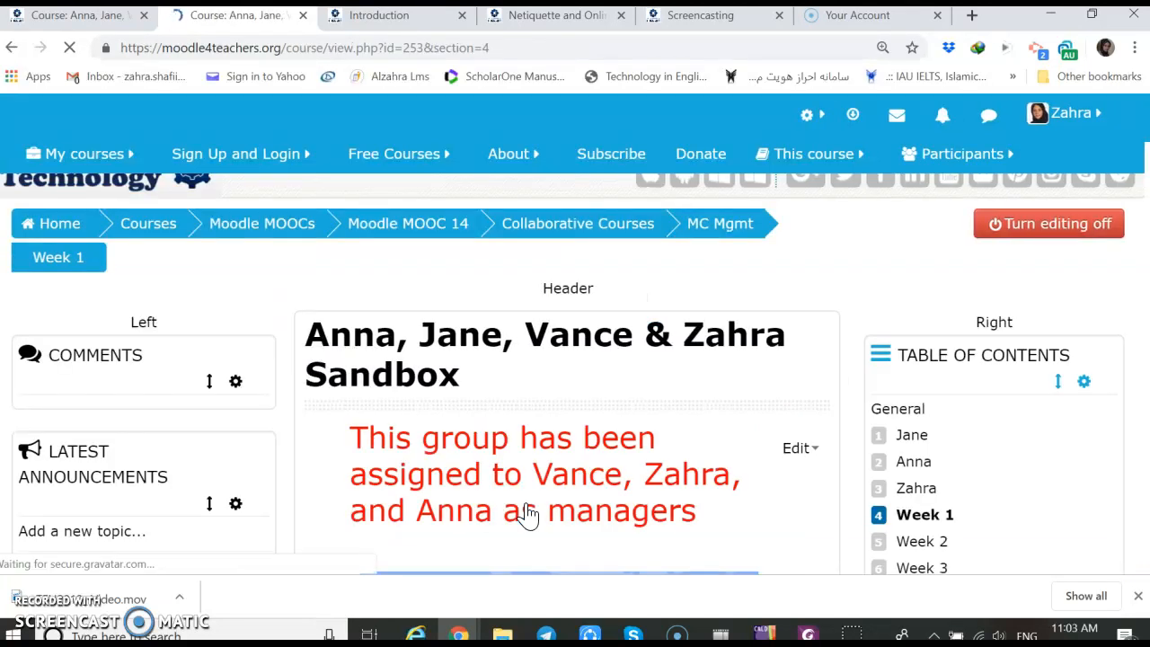
Check the completion markers of the three forums listed in the Week 1 section
scroll(1014, 303, "down", 5)
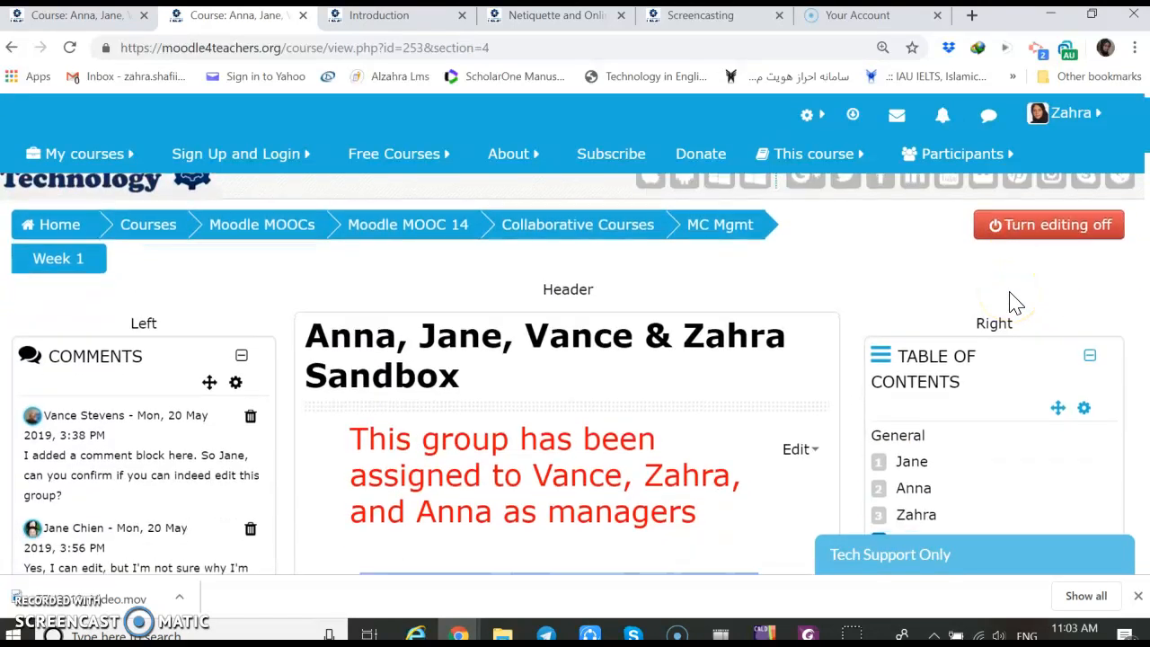
scroll(1014, 303, "down", 15)
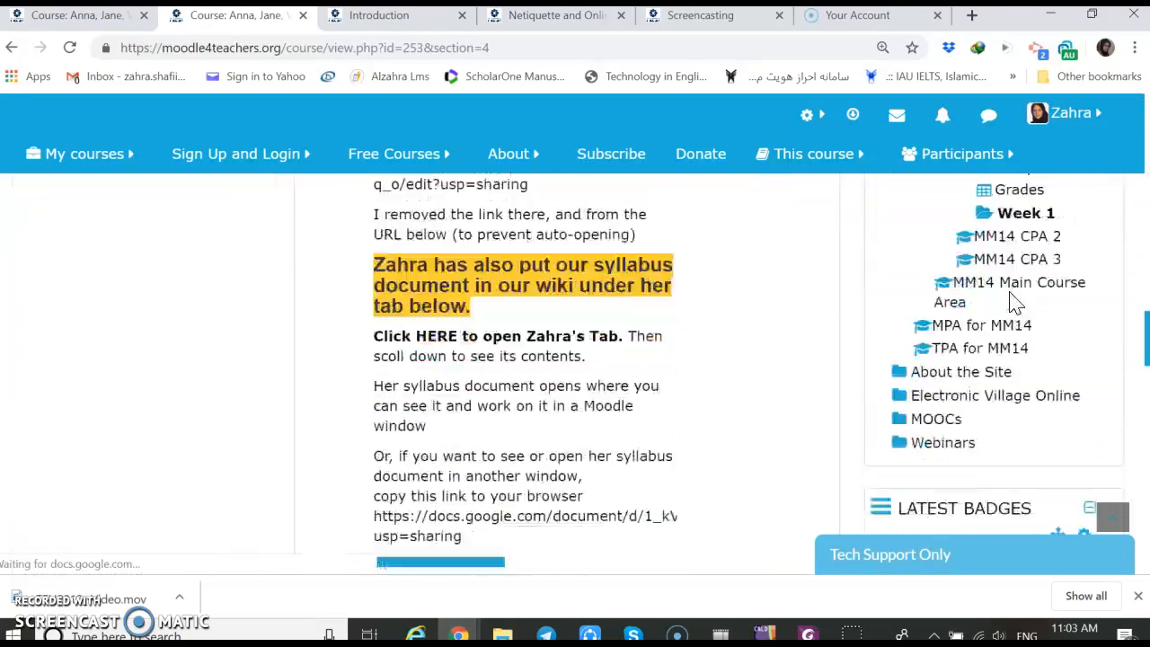
scroll(1013, 302, "down", 9)
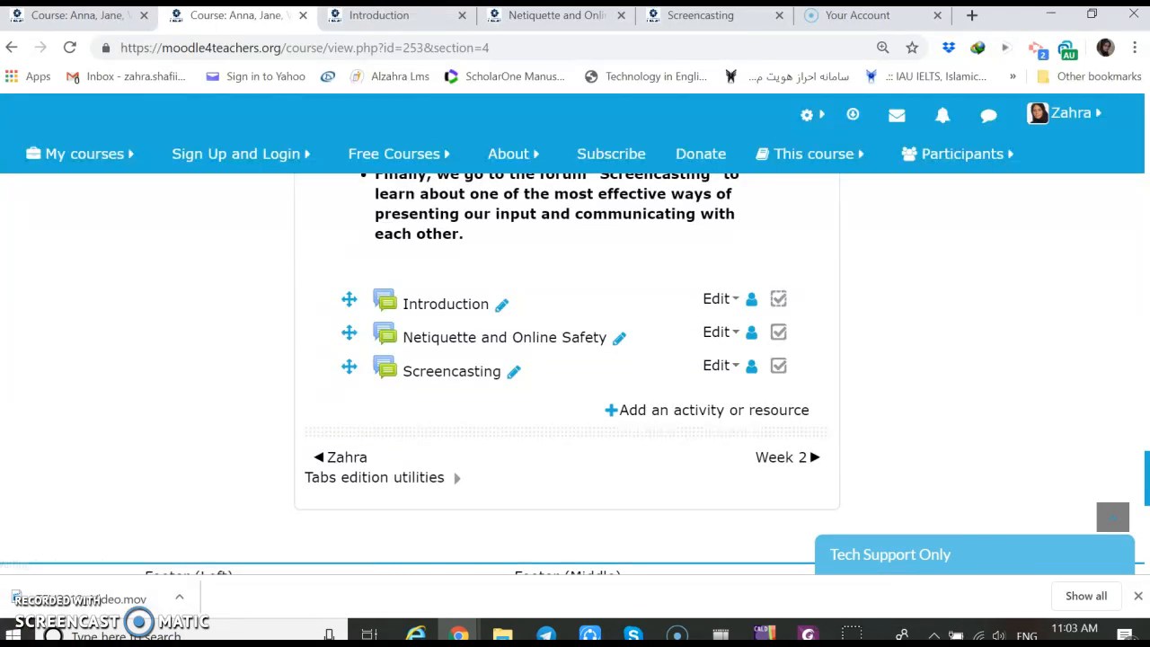
left_click(32, 627)
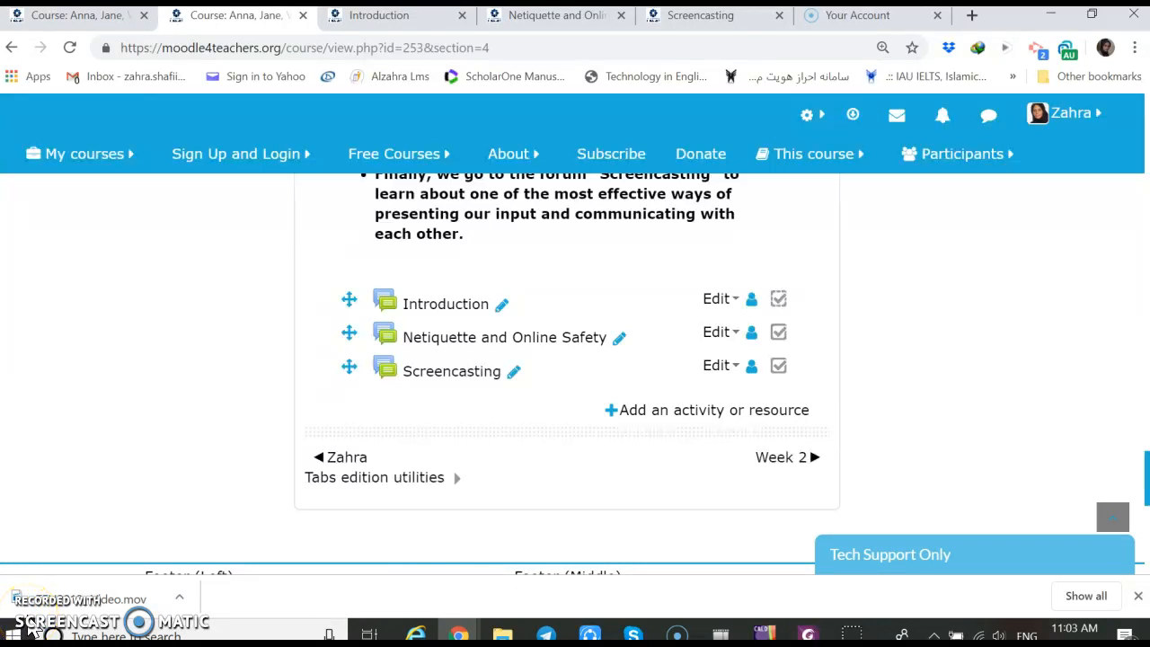